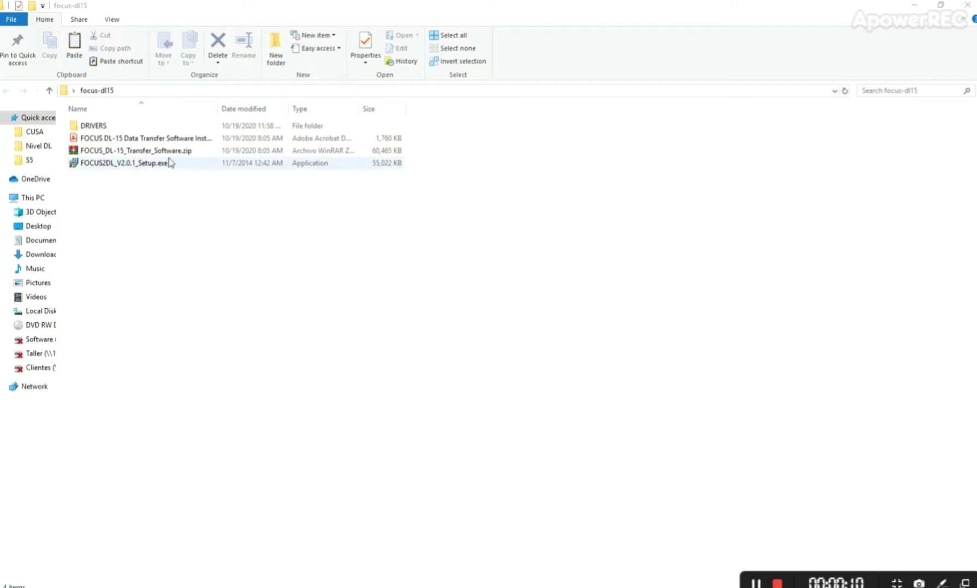
{"action": "left_click", "coordinate": [162, 165]}
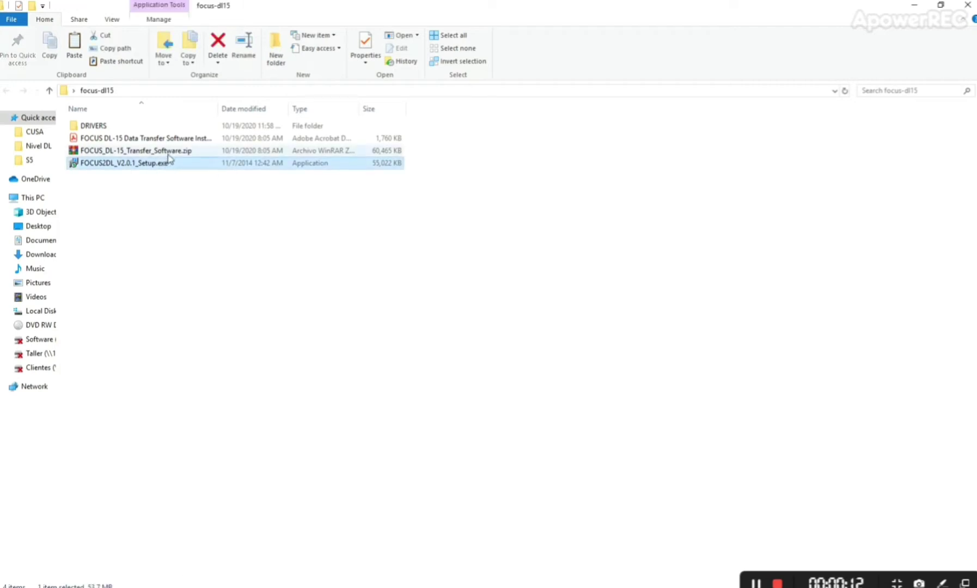
{"action": "left_click", "coordinate": [171, 155]}
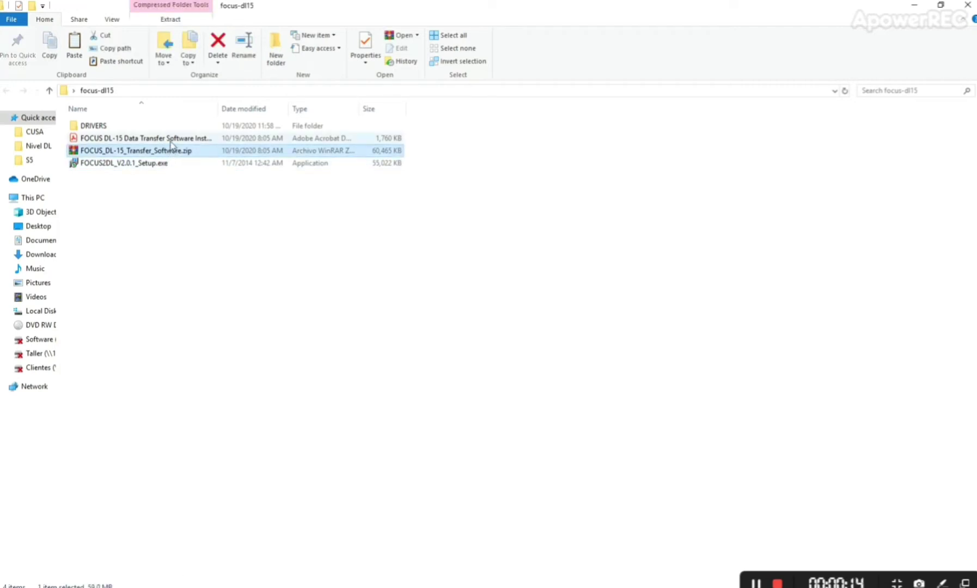
{"action": "left_click", "coordinate": [172, 143]}
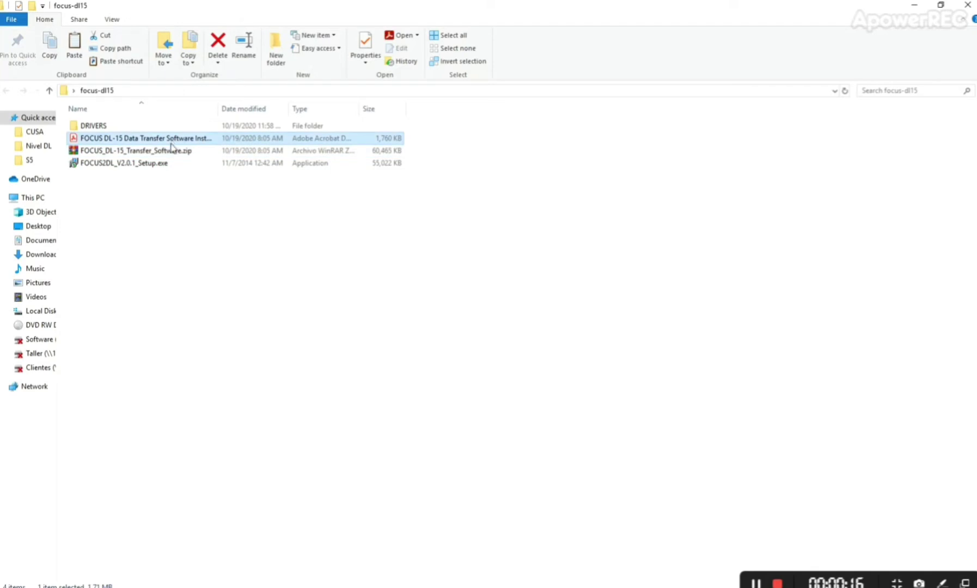
{"action": "left_click", "coordinate": [99, 126]}
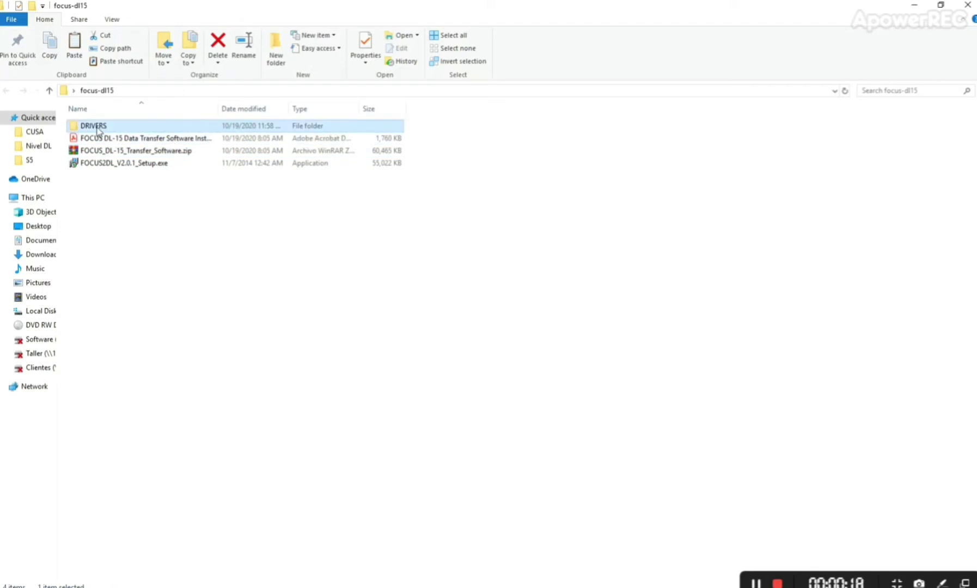
Step: Launch FOCUS2DL_V2.0.1_Setup.exe with English as the setup language and continue past the welcome page
{"action": "left_click", "coordinate": [114, 167]}
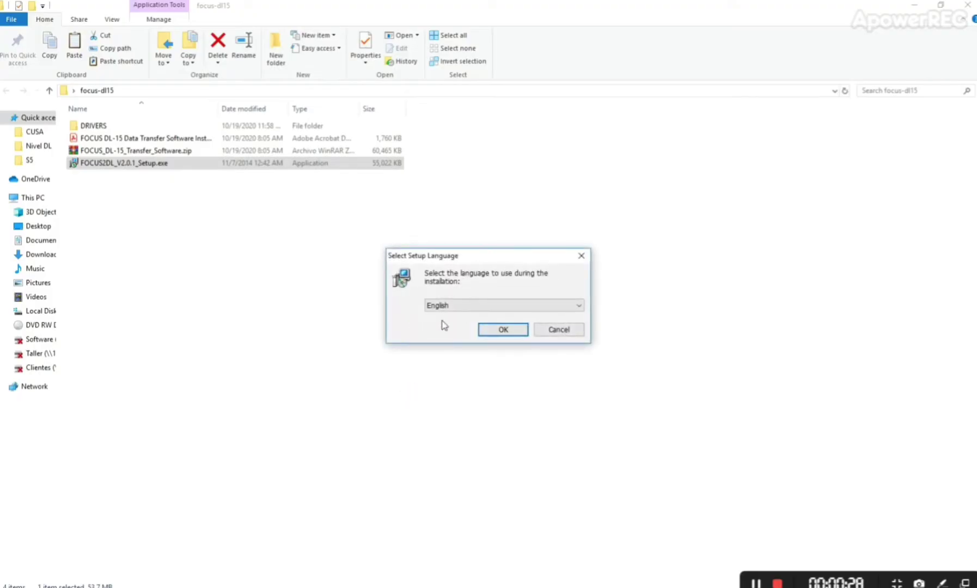
{"action": "left_click", "coordinate": [485, 307]}
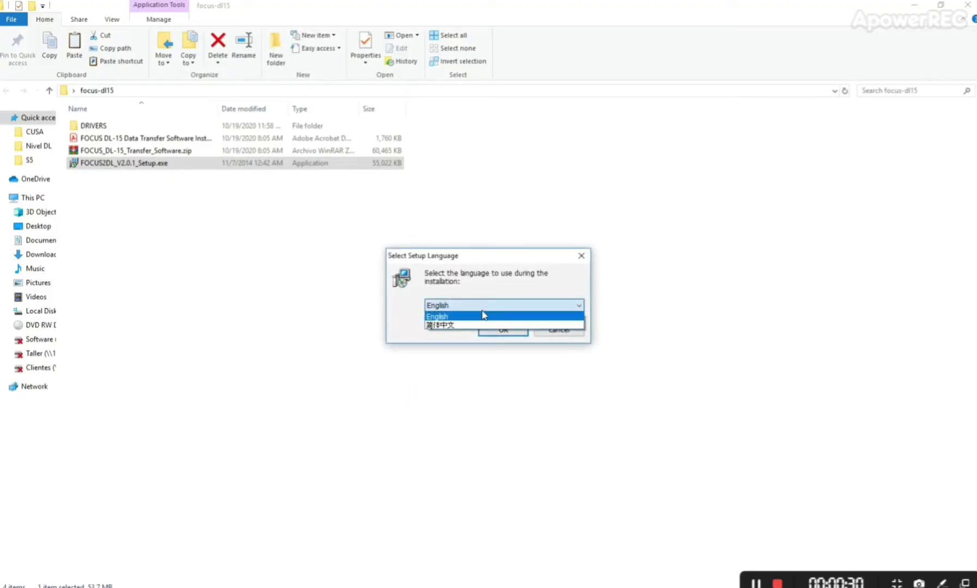
{"action": "left_click", "coordinate": [480, 317]}
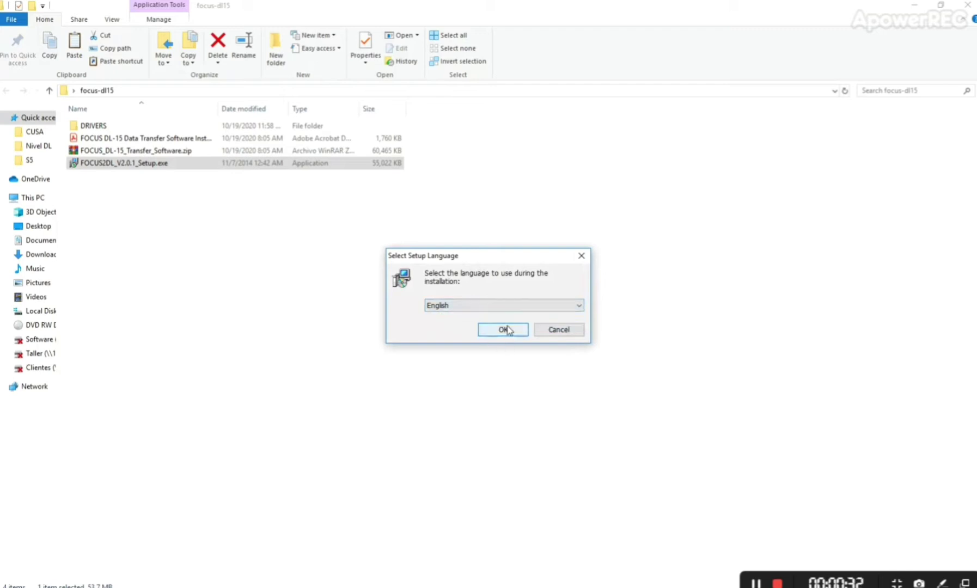
{"action": "left_click", "coordinate": [504, 330]}
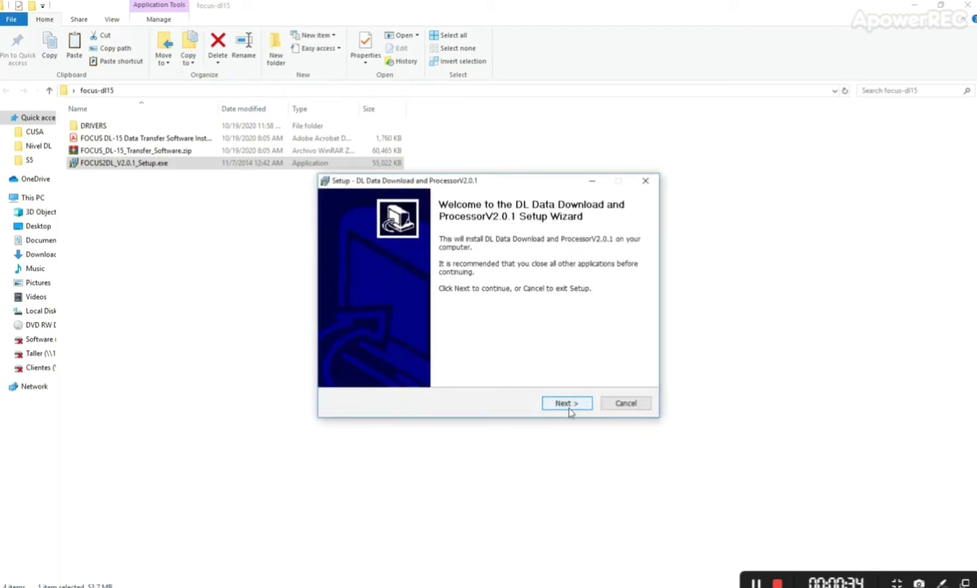
{"action": "left_click", "coordinate": [570, 405]}
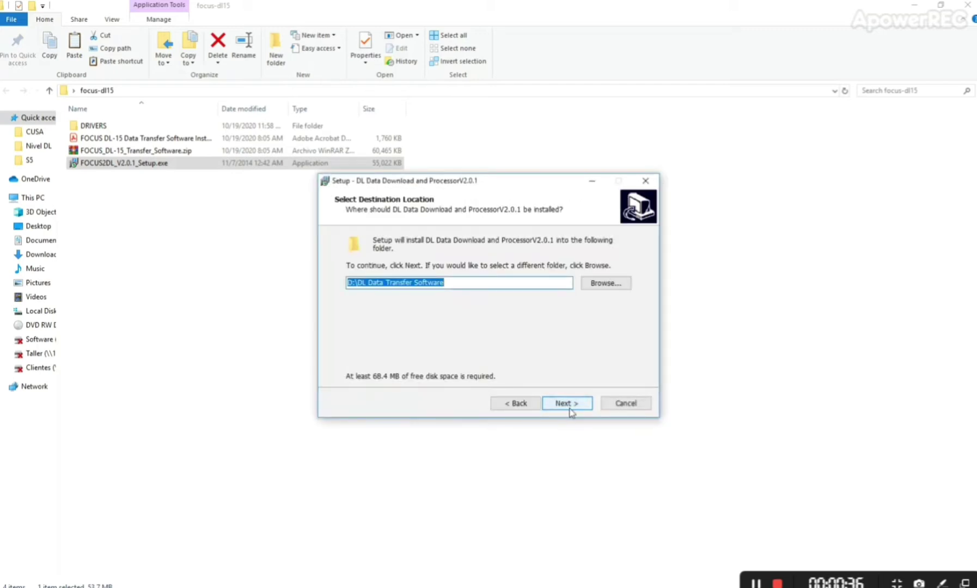
Step: Set the installation destination to C:\DL Data Transfer Software and continue the setup
{"action": "left_click", "coordinate": [569, 406]}
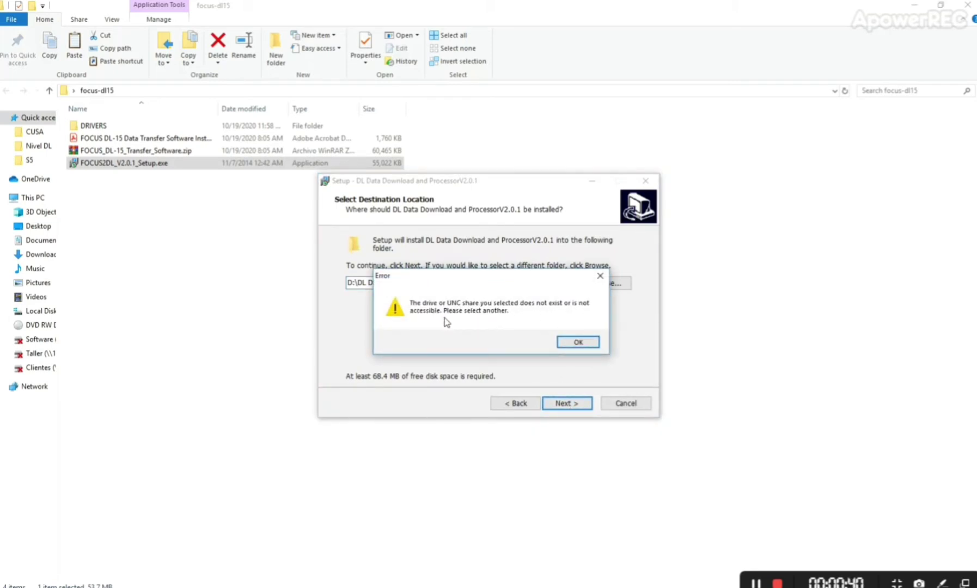
{"action": "left_click", "coordinate": [572, 344]}
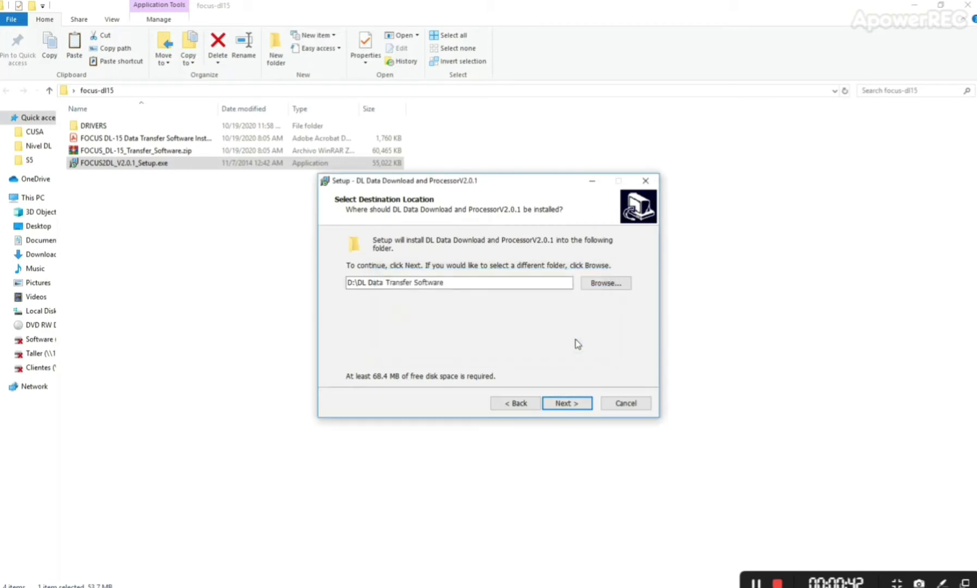
{"action": "left_click", "coordinate": [603, 283]}
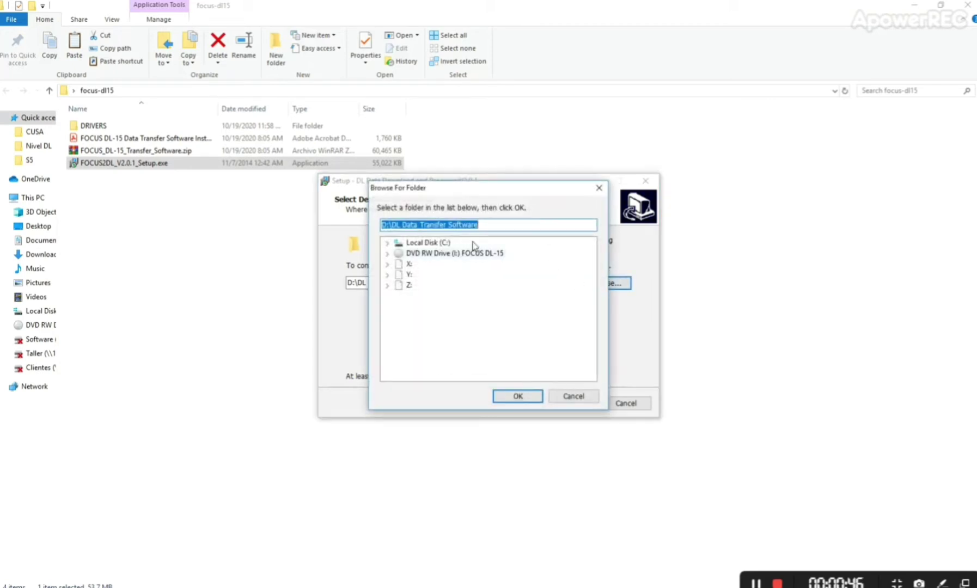
{"action": "left_click", "coordinate": [448, 245]}
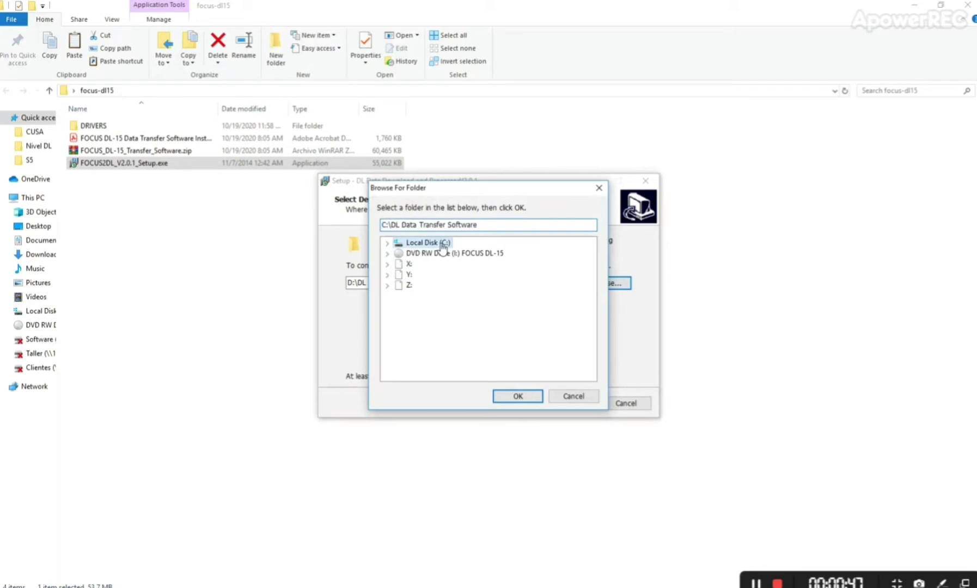
{"action": "left_click", "coordinate": [508, 398]}
{"action": "left_click", "coordinate": [561, 404]}
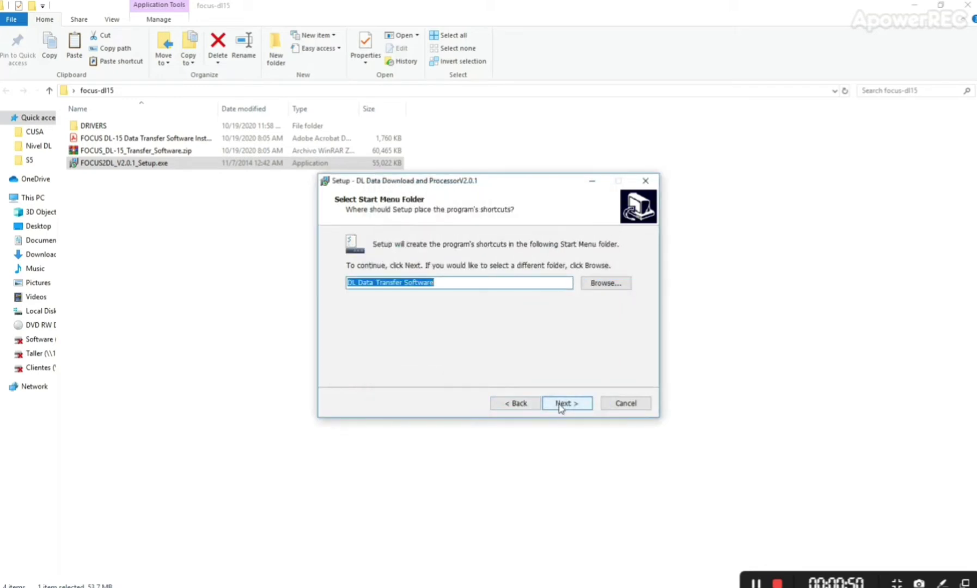
Step: Complete the installation with the DL Data Transfer Software Start Menu folder and a desktop icon for all users
{"action": "left_click", "coordinate": [562, 404]}
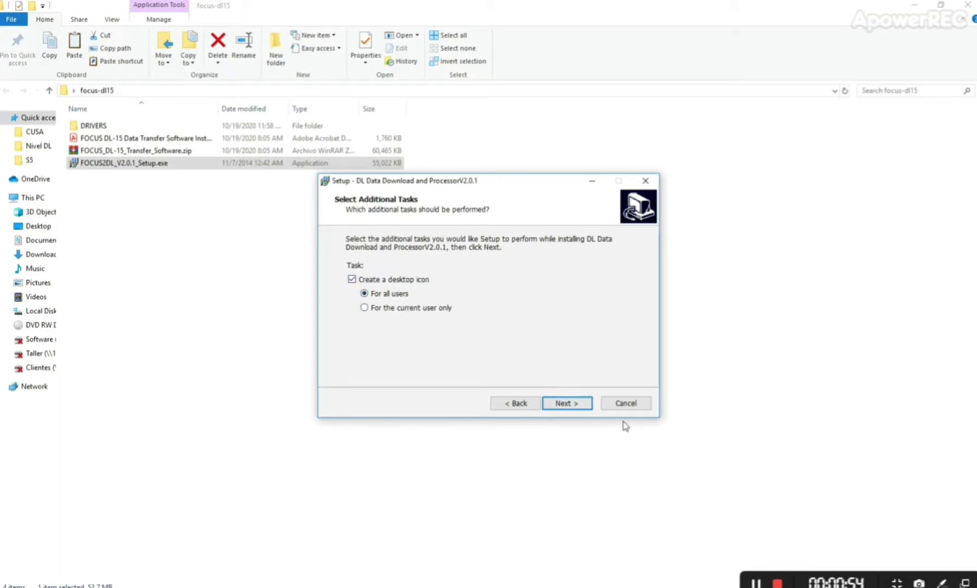
{"action": "left_click", "coordinate": [575, 405]}
{"action": "left_click", "coordinate": [573, 406]}
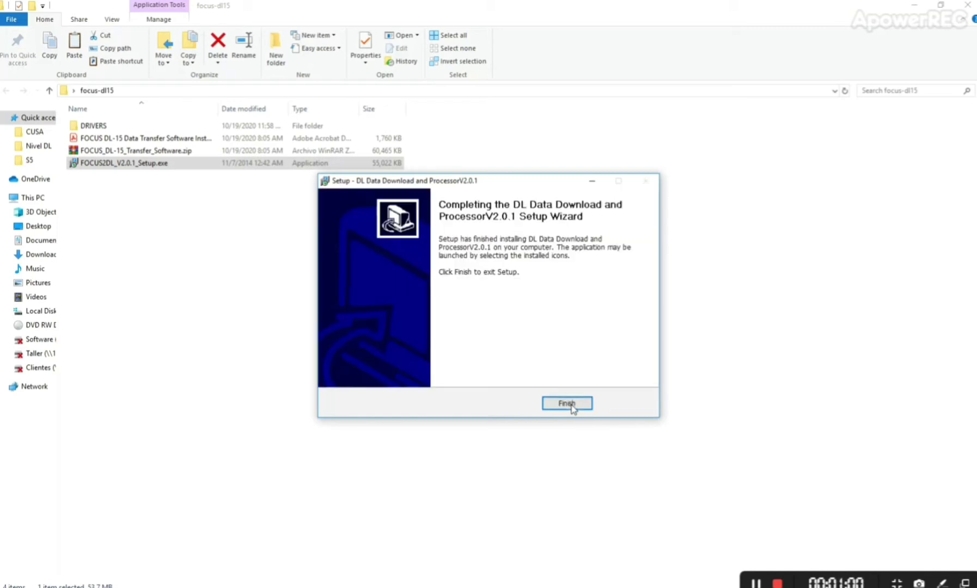
{"action": "left_click", "coordinate": [567, 403]}
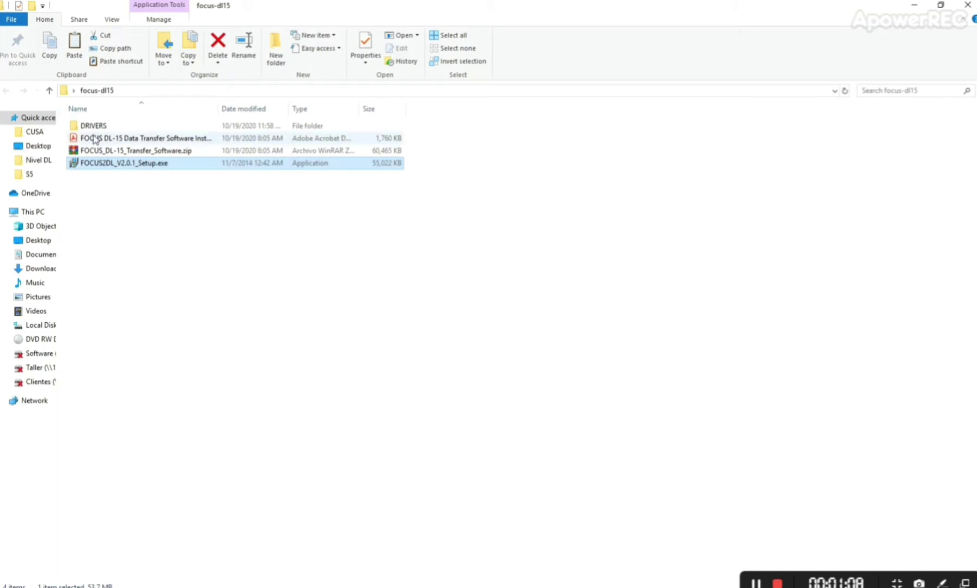
Step: Open the DRIVERS folder and launch the 64-bit driver installer, CP210xVCPInstaller_x64.exe
{"action": "double_click", "coordinate": [93, 126]}
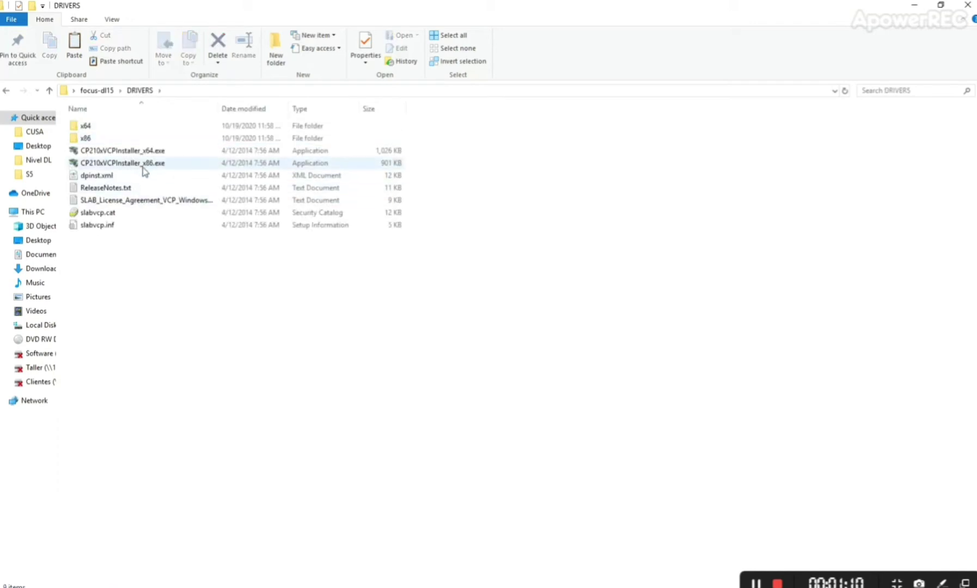
{"action": "left_click", "coordinate": [142, 168]}
{"action": "left_click", "coordinate": [151, 154]}
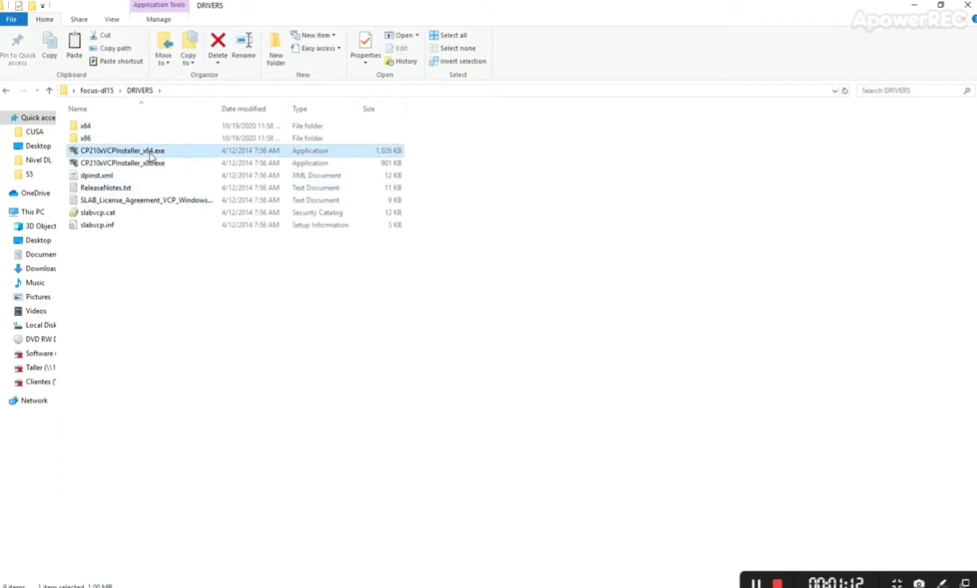
{"action": "left_click", "coordinate": [144, 165]}
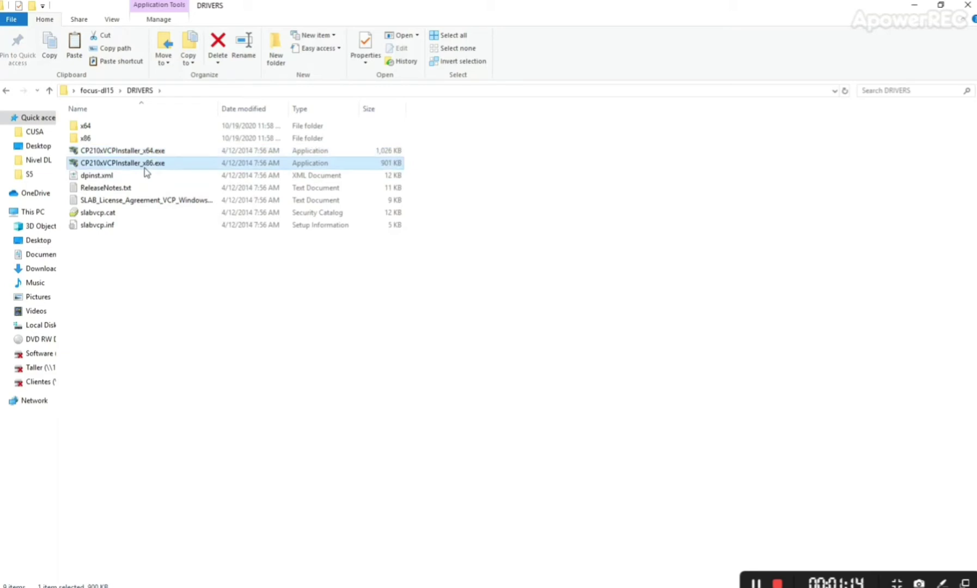
{"action": "double_click", "coordinate": [142, 153]}
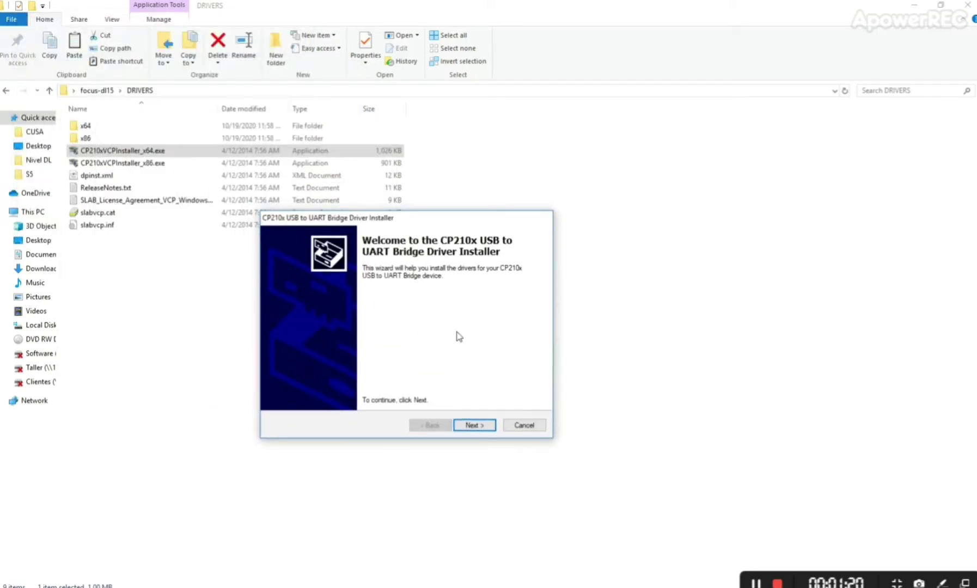
Step: Accept the license agreement, complete the CP210x USB to UART Bridge driver installation, and return to the focus-dl15 folder
{"action": "left_click", "coordinate": [474, 426]}
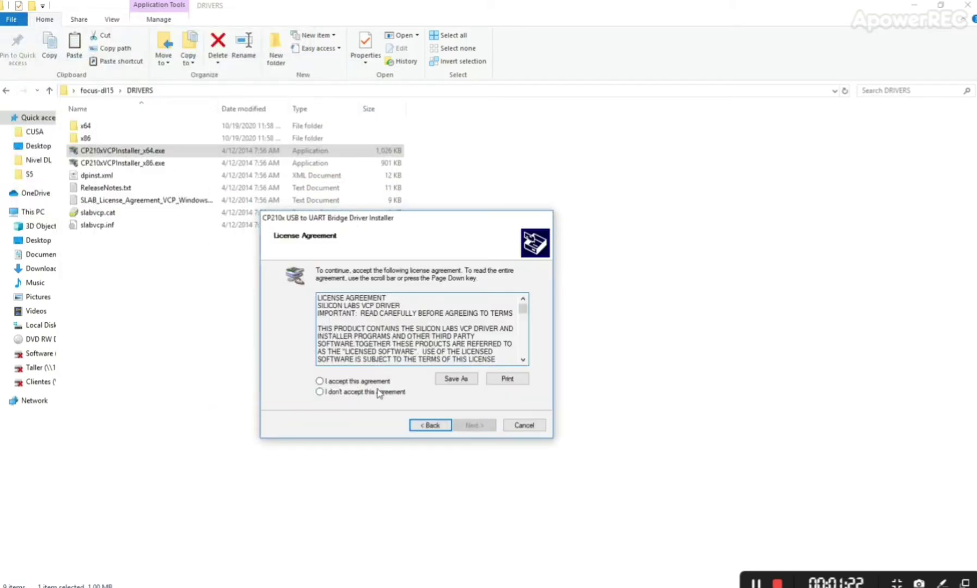
{"action": "left_click", "coordinate": [357, 381]}
{"action": "left_click", "coordinate": [478, 427]}
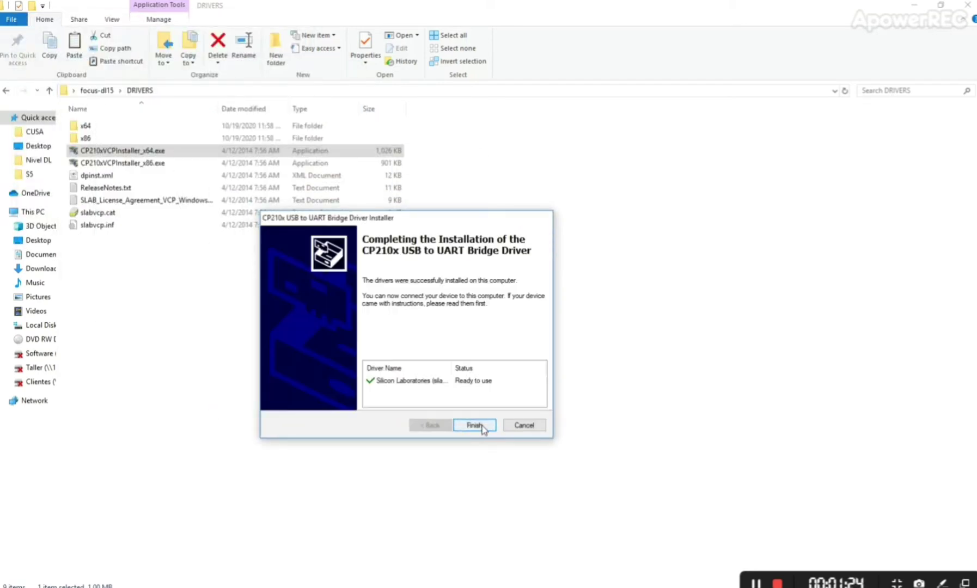
{"action": "left_click", "coordinate": [474, 425]}
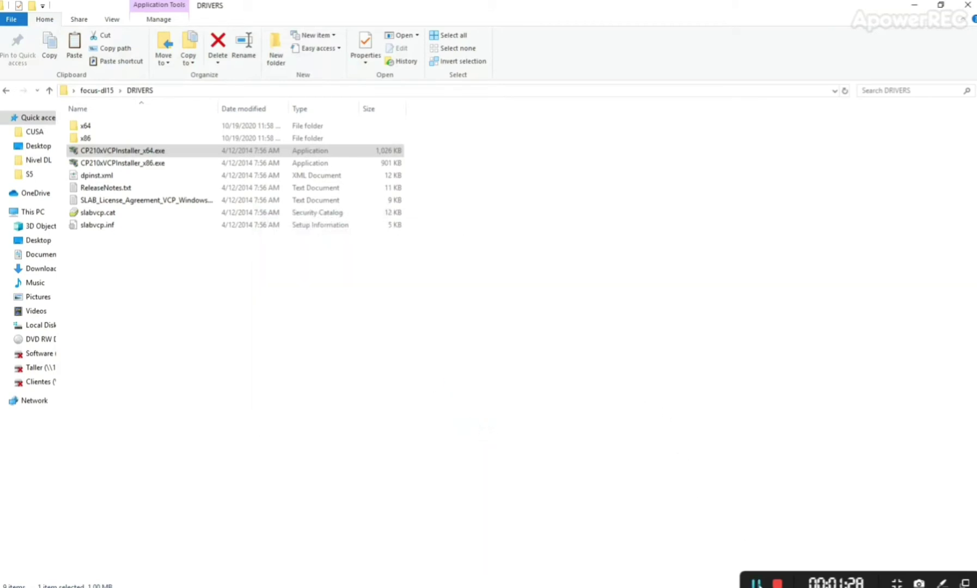
{"action": "key", "text": "alt+Left"}
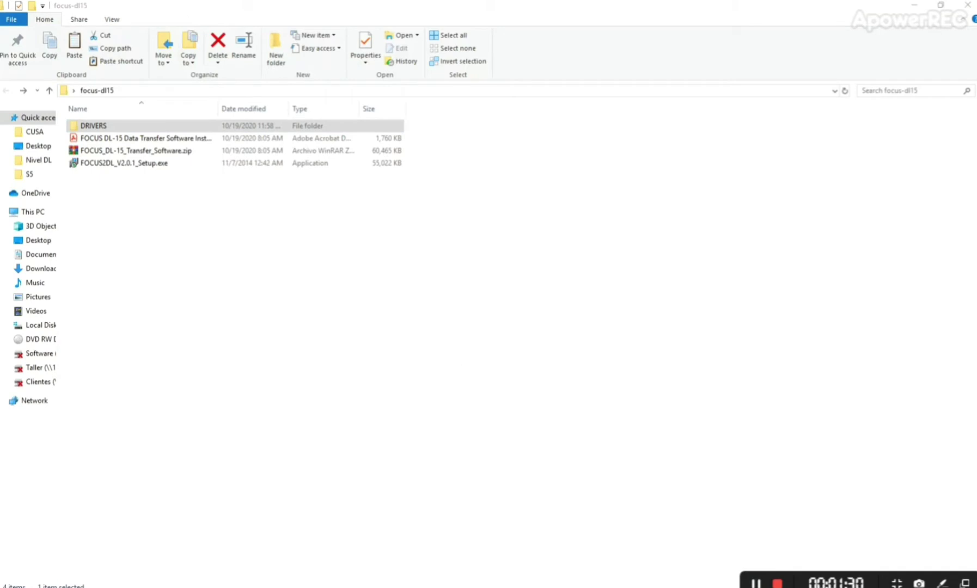
Step: Search Windows for "device man" and open Device Manager
{"action": "right_click", "coordinate": [556, 586]}
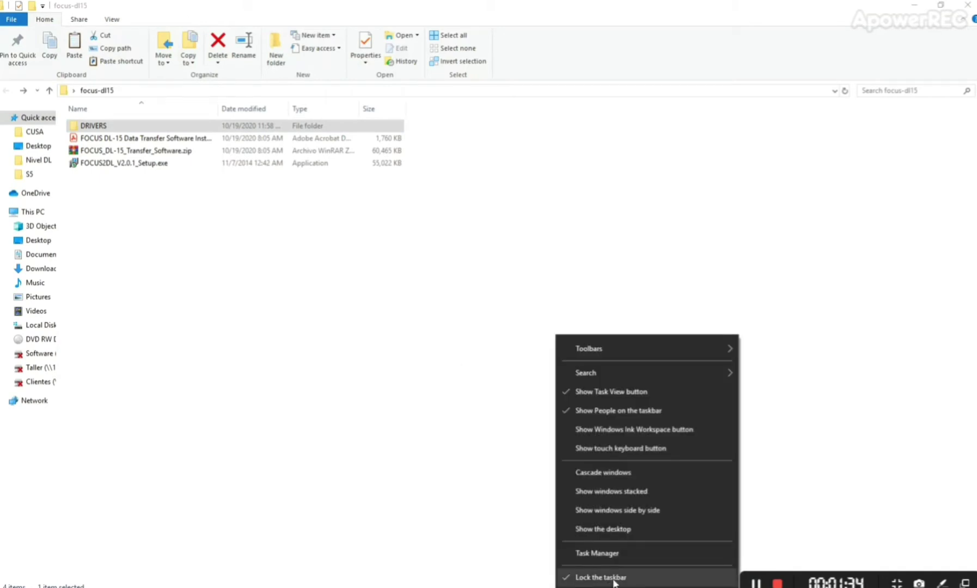
{"action": "left_click", "coordinate": [751, 488]}
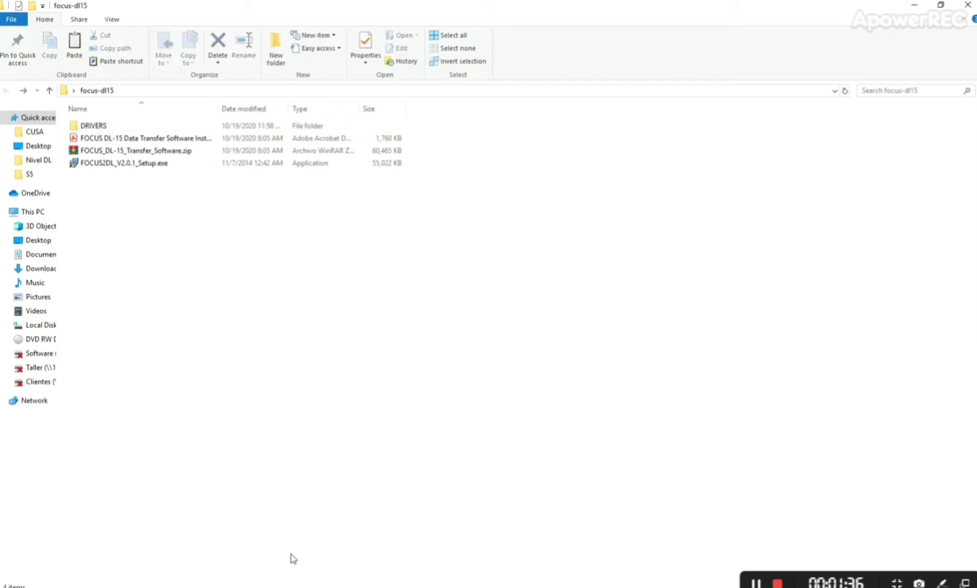
{"action": "left_click", "coordinate": [85, 582]}
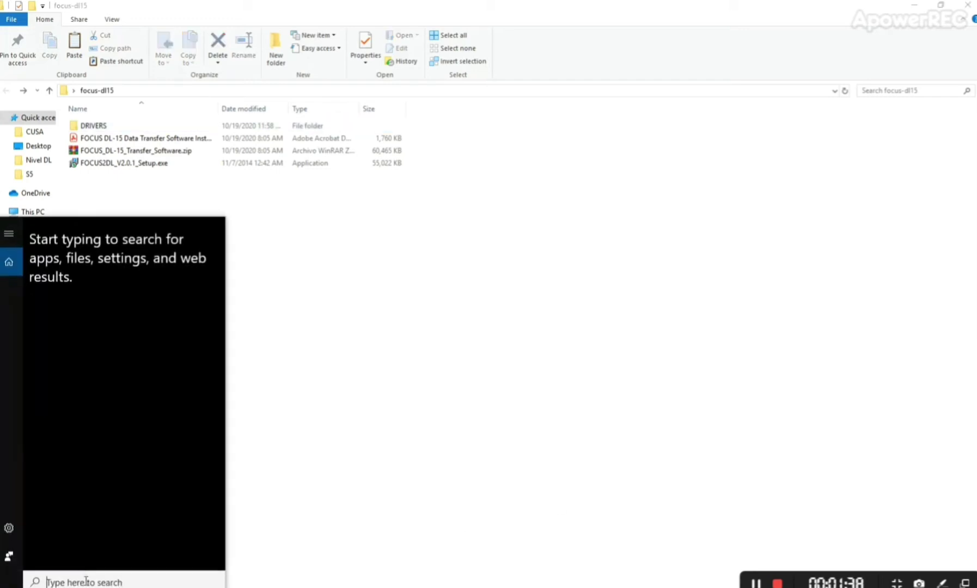
{"action": "type", "text": "device"}
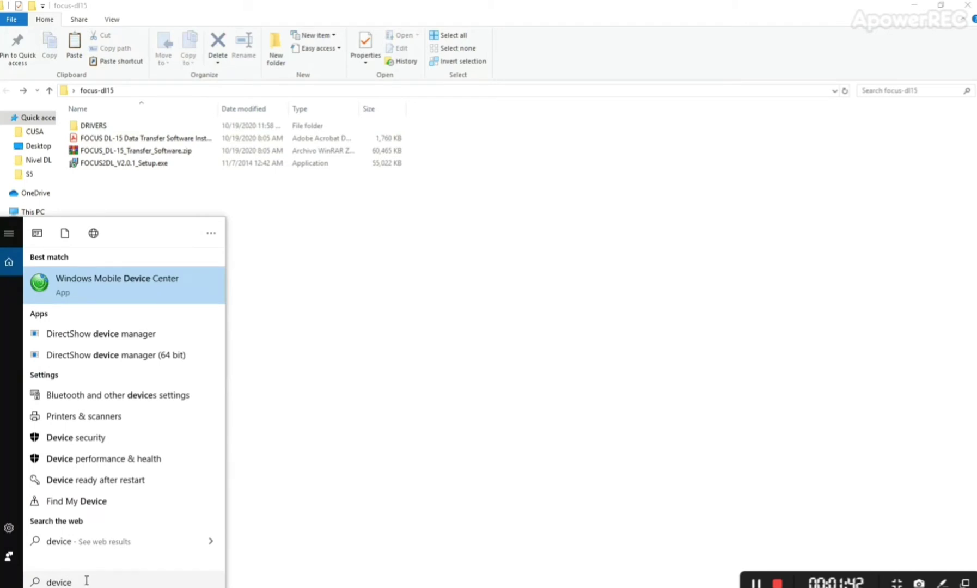
{"action": "type", "text": " man"}
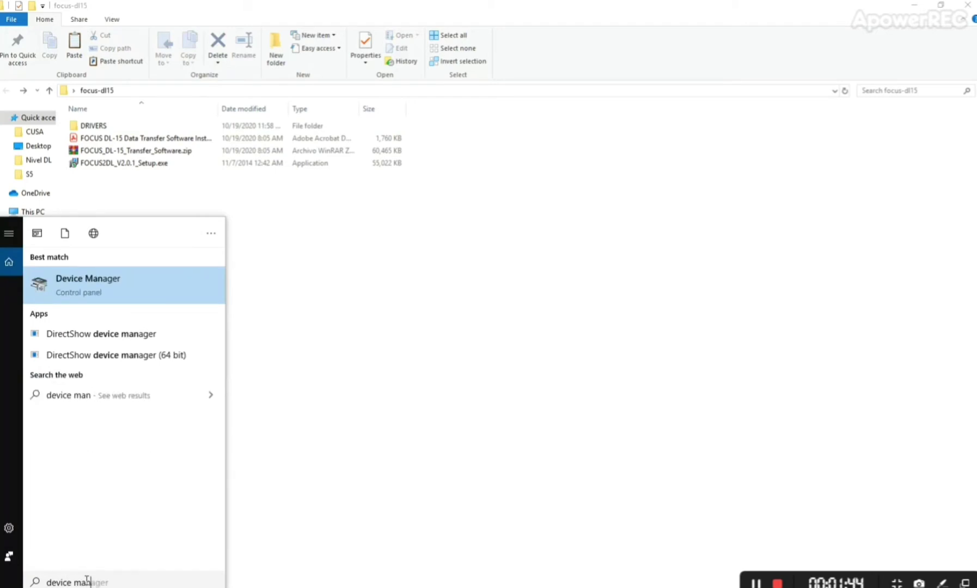
{"action": "left_click", "coordinate": [109, 278]}
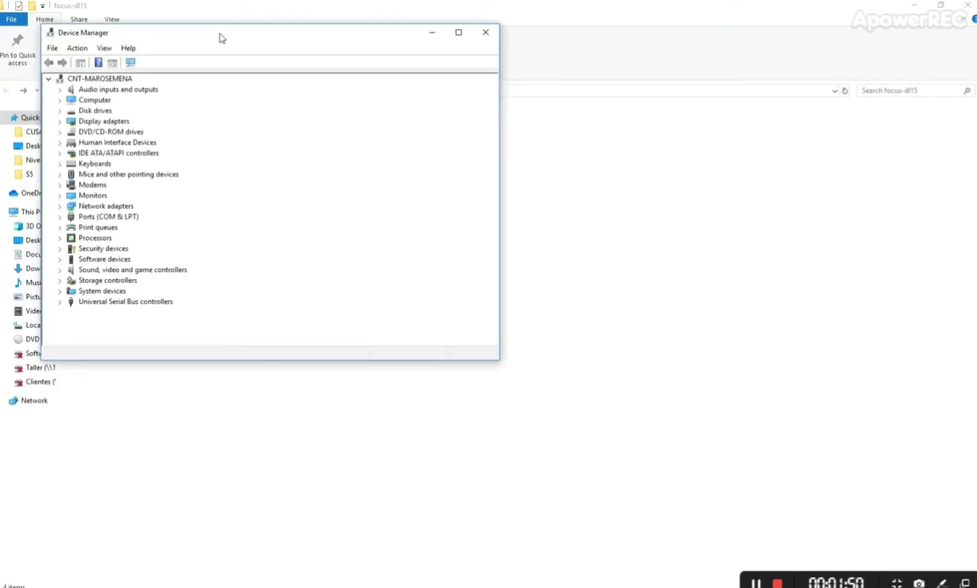
Step: Move the Device Manager window clear of the file list, scan for hardware changes, and expand Ports (COM & LPT)
{"action": "left_click_drag", "start_coordinate": [221, 37], "coordinate": [427, 186]}
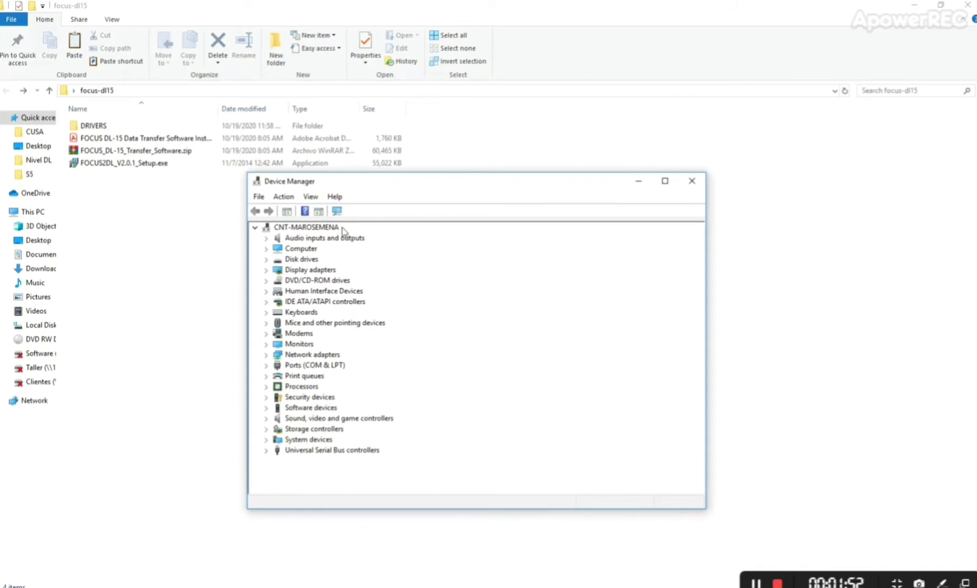
{"action": "left_click", "coordinate": [337, 212]}
{"action": "left_click", "coordinate": [267, 366]}
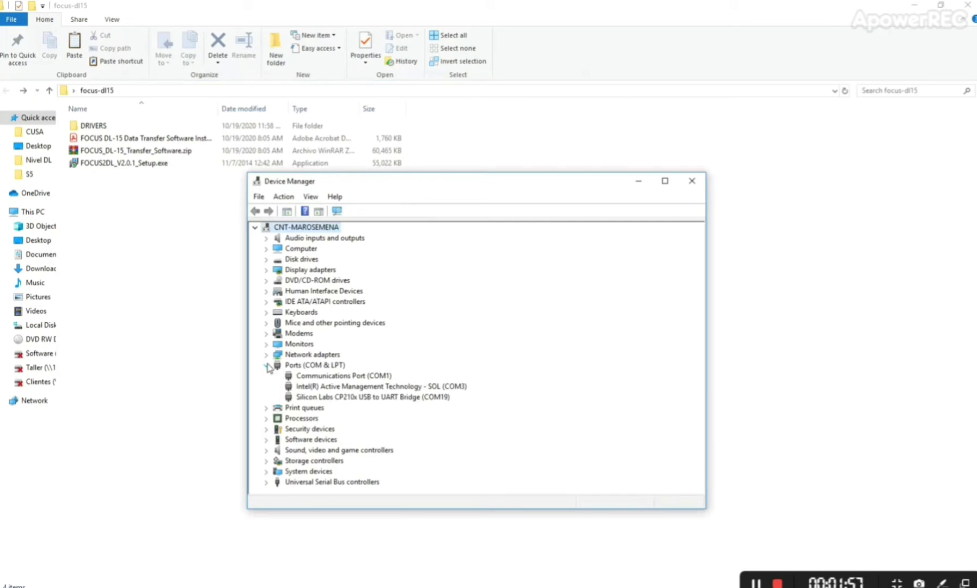
Step: Open the properties of the Silicon Labs CP210x USB to UART Bridge (COM19) port and show its driver information
{"action": "left_click", "coordinate": [340, 400]}
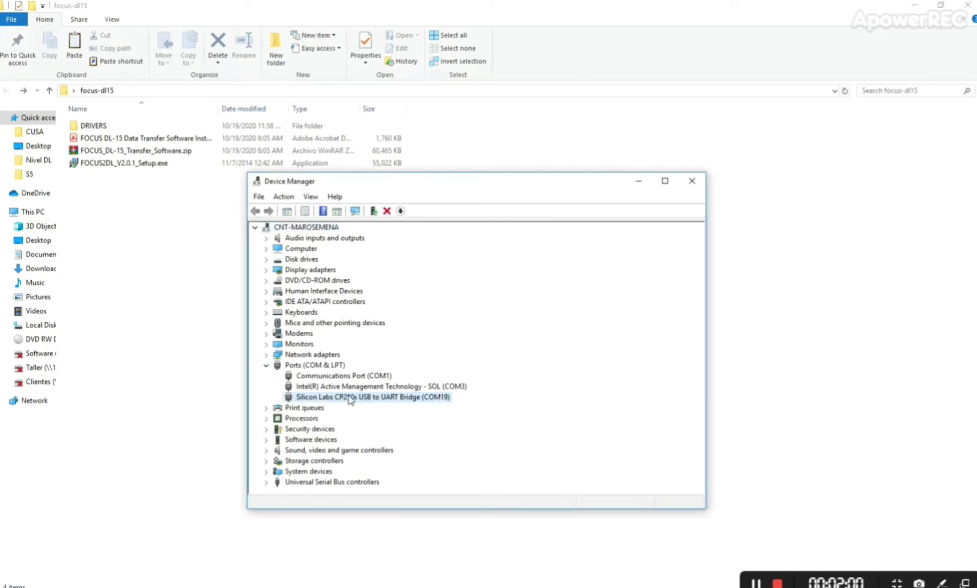
{"action": "right_click", "coordinate": [349, 398]}
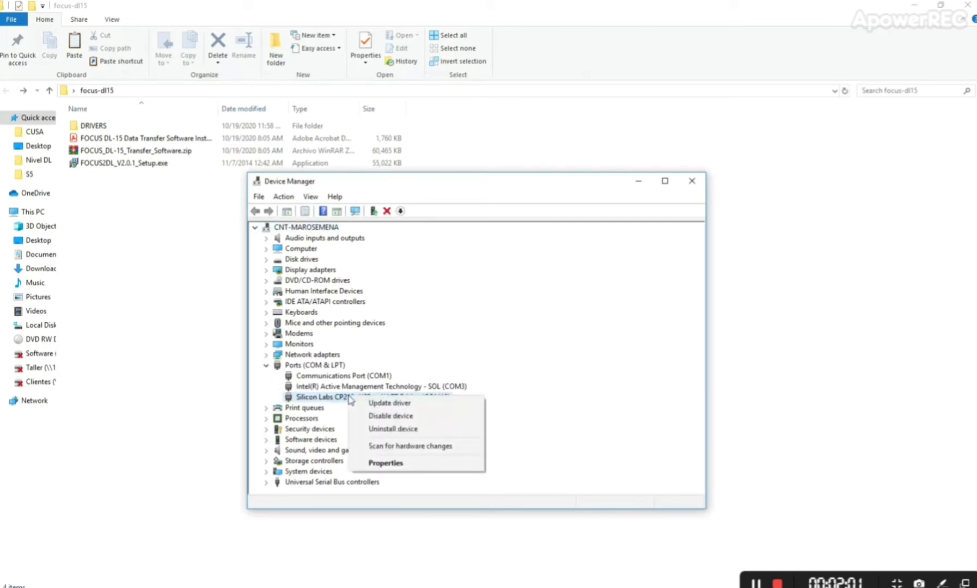
{"action": "left_click", "coordinate": [377, 461]}
{"action": "left_click", "coordinate": [444, 236]}
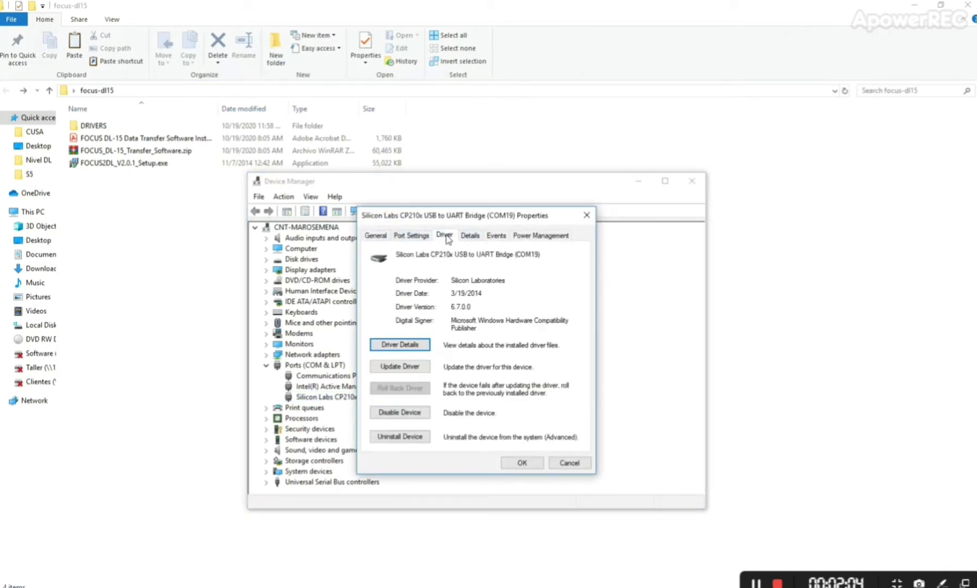
Step: Update the port's driver manually with the Silicon Labs CP210x USB to UART Bridge model from the computer's driver list, and close Device Manager
{"action": "left_click", "coordinate": [406, 369]}
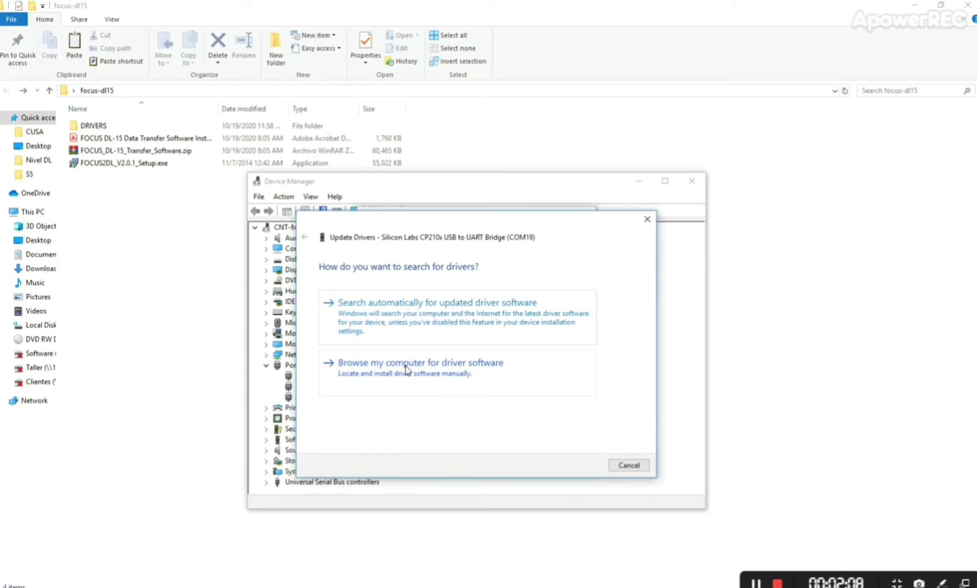
{"action": "left_click", "coordinate": [406, 369]}
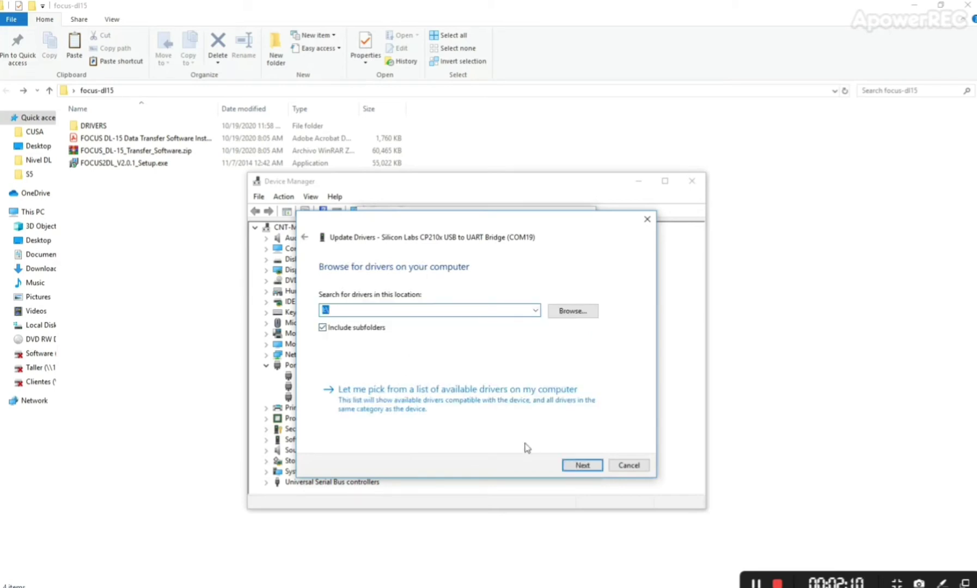
{"action": "left_click", "coordinate": [405, 404]}
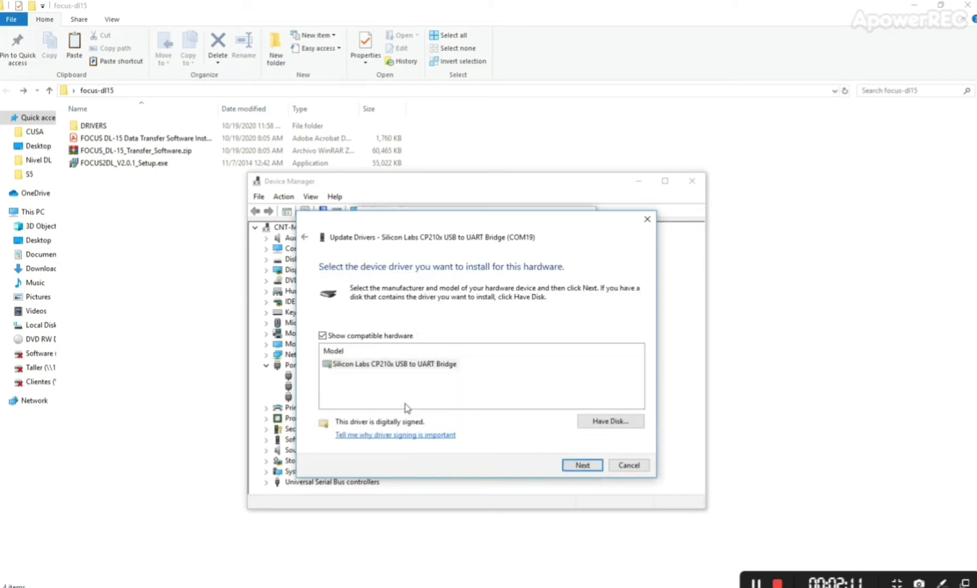
{"action": "left_click", "coordinate": [390, 366]}
{"action": "left_click", "coordinate": [581, 467]}
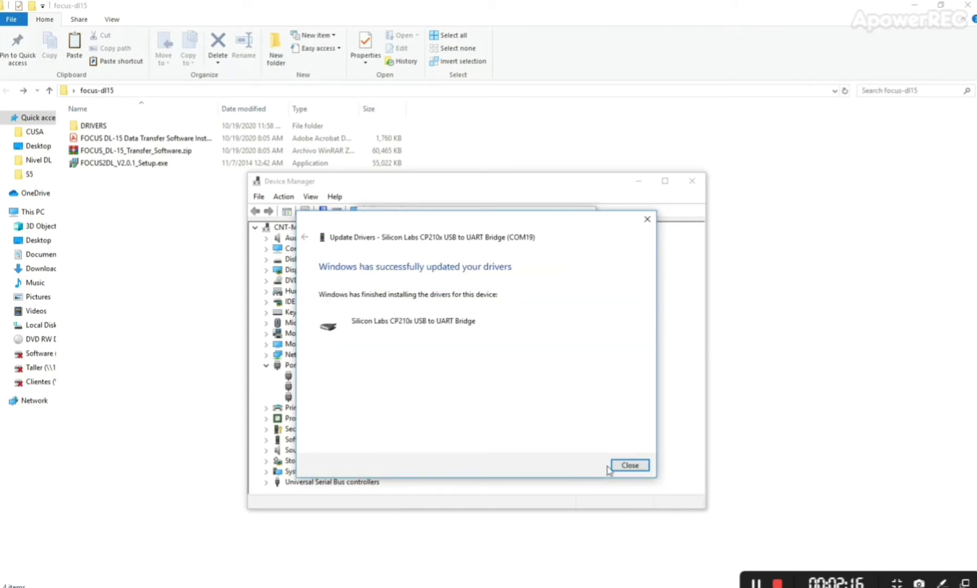
{"action": "left_click", "coordinate": [624, 465]}
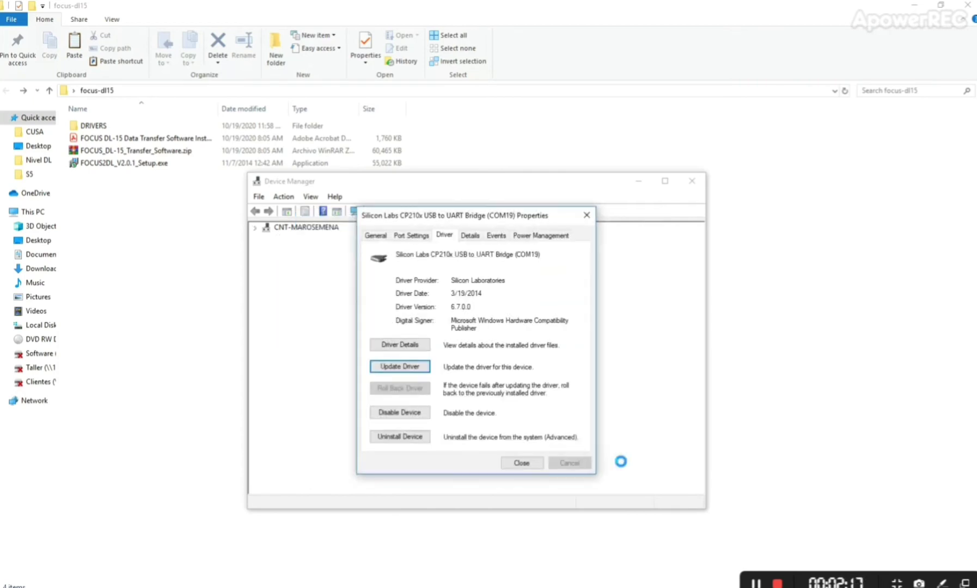
{"action": "left_click", "coordinate": [521, 463]}
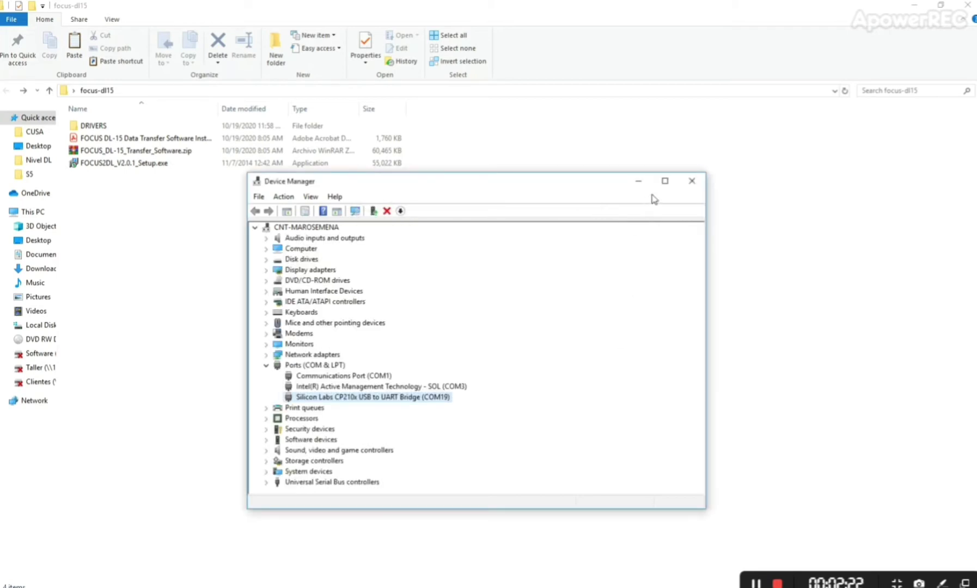
{"action": "left_click", "coordinate": [695, 186]}
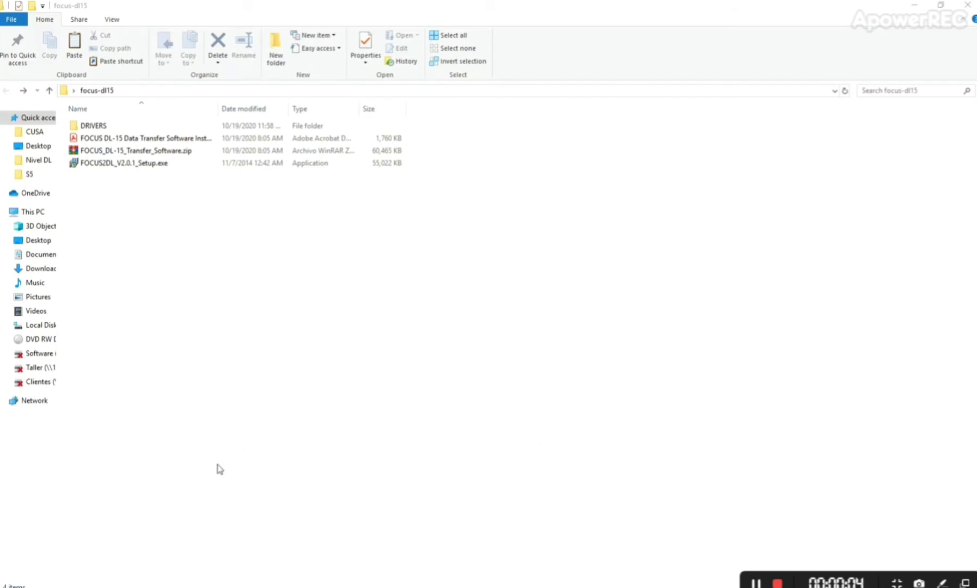
Step: Launch DL Data Download and Processor V2.0.1 and move its window clear of the file list
{"action": "key", "text": "super"}
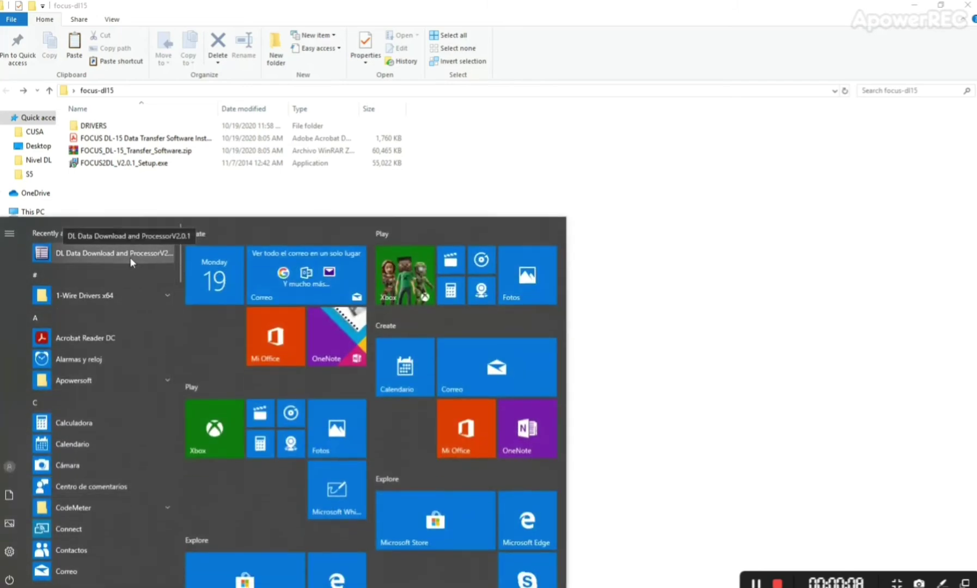
{"action": "left_click", "coordinate": [66, 252]}
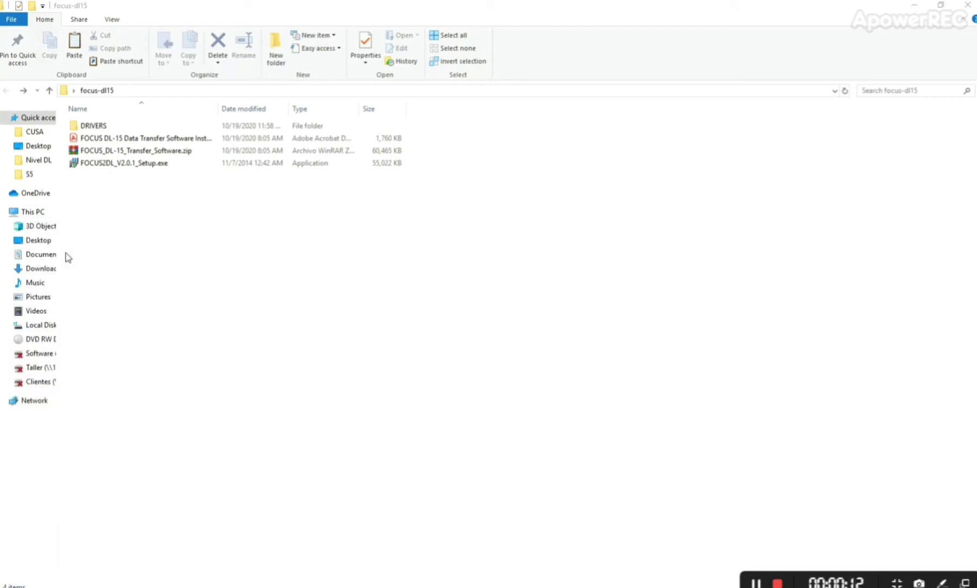
{"action": "left_click", "coordinate": [940, 6]}
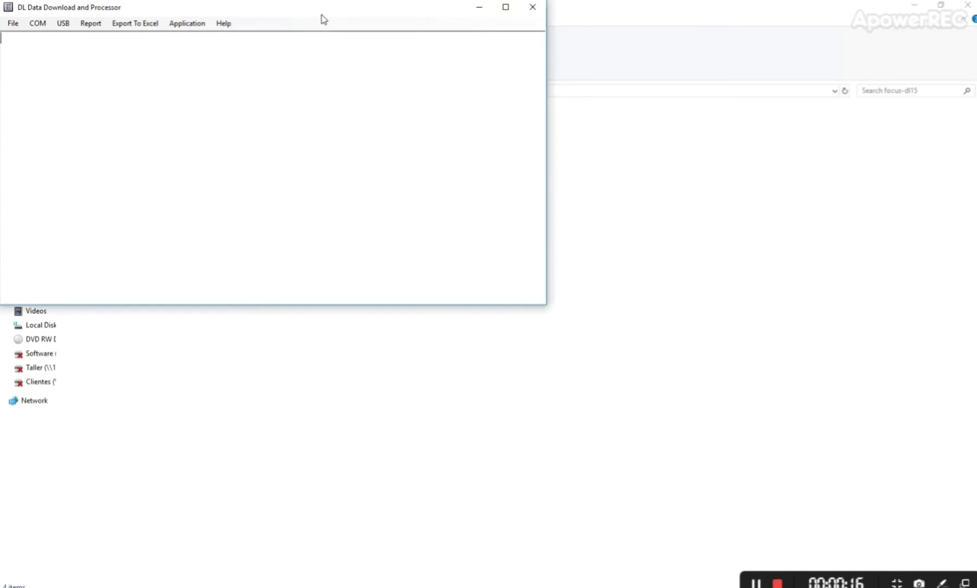
{"action": "left_click_drag", "start_coordinate": [321, 15], "coordinate": [565, 221]}
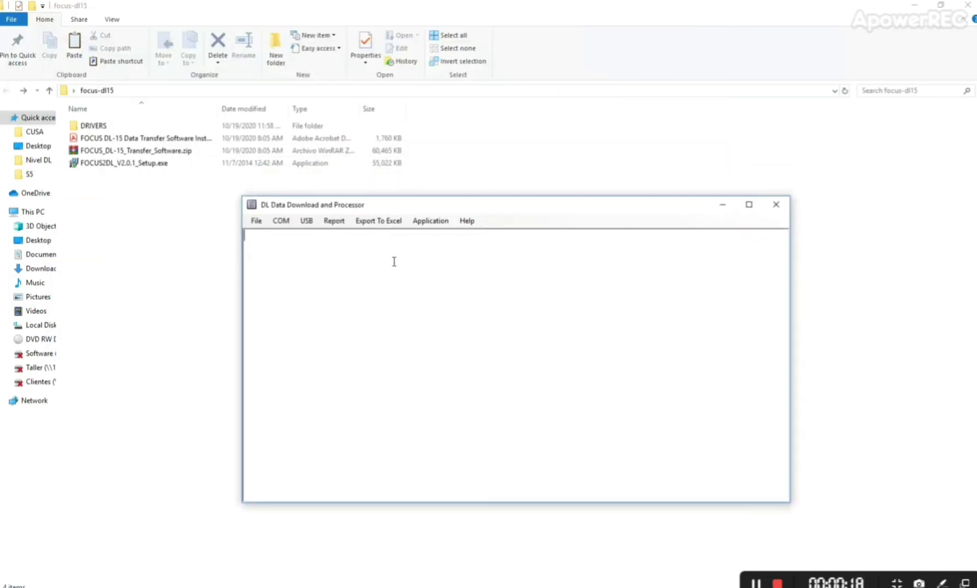
Step: Set the serial communication port to COM19 in the COM parameters and apply the setting
{"action": "left_click", "coordinate": [281, 222]}
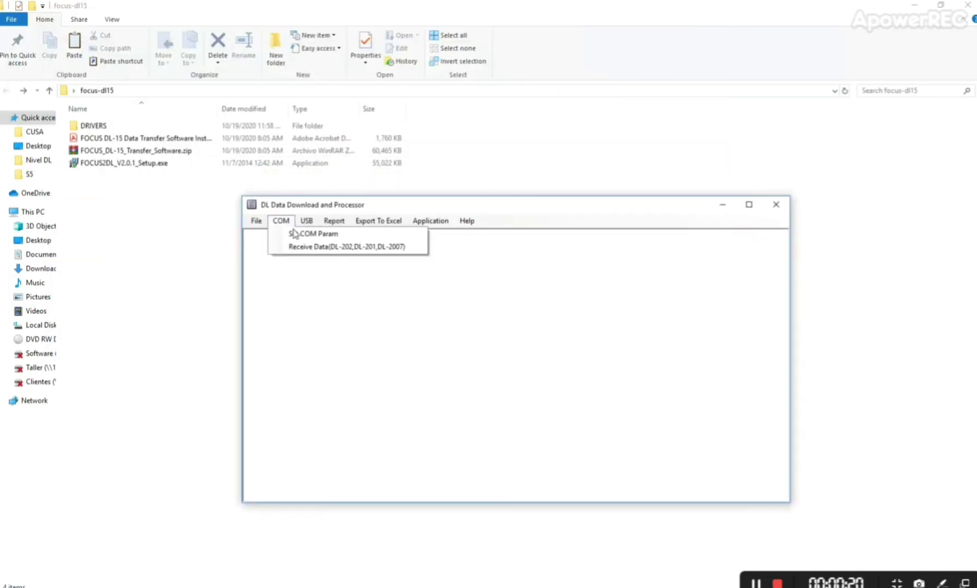
{"action": "left_click", "coordinate": [322, 234]}
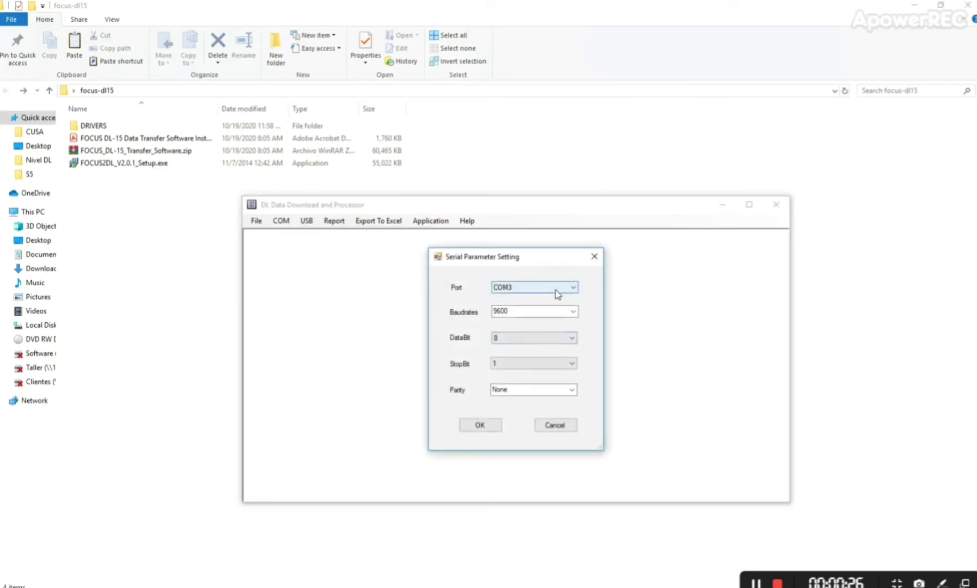
{"action": "left_click", "coordinate": [569, 290]}
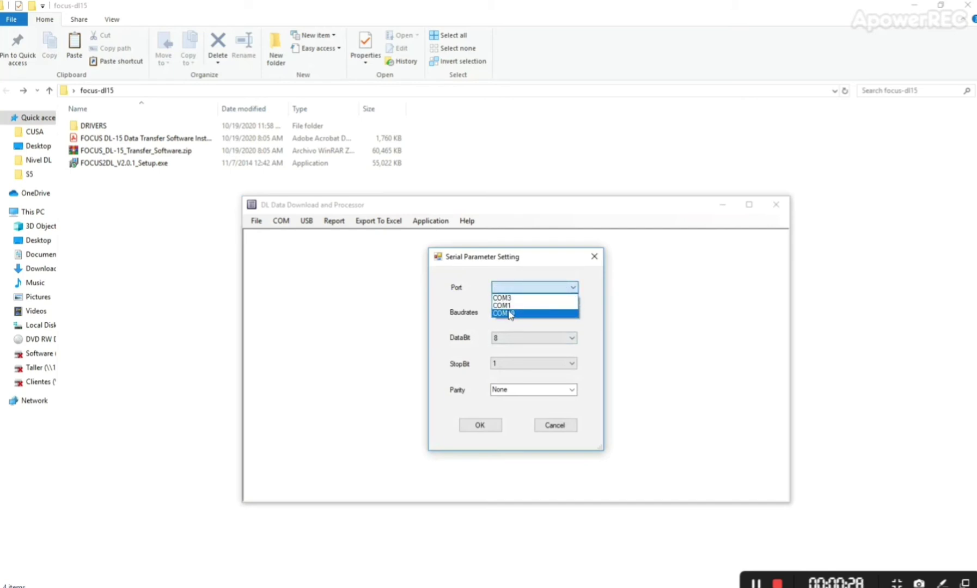
{"action": "left_click", "coordinate": [512, 315]}
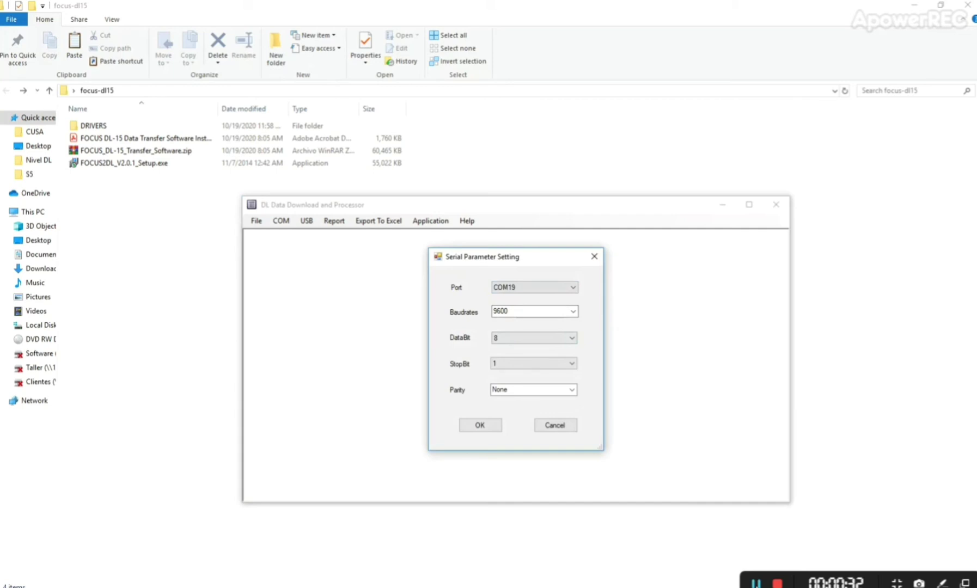
{"action": "left_click", "coordinate": [674, 405]}
{"action": "left_click", "coordinate": [478, 425]}
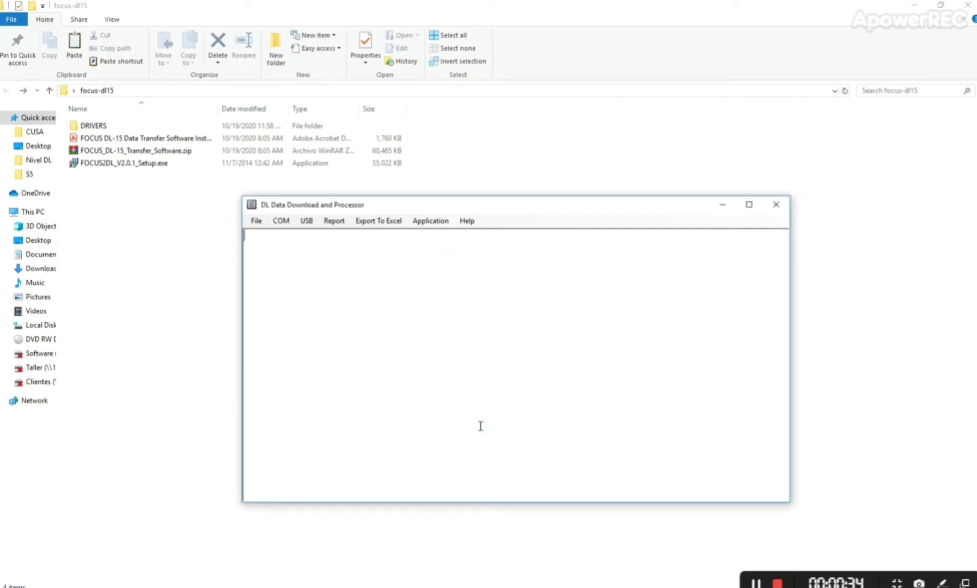
Step: Receive the measurement data from the digital level with Receive Data (DL-202, DL-201, DL-2007)
{"action": "left_click", "coordinate": [278, 225]}
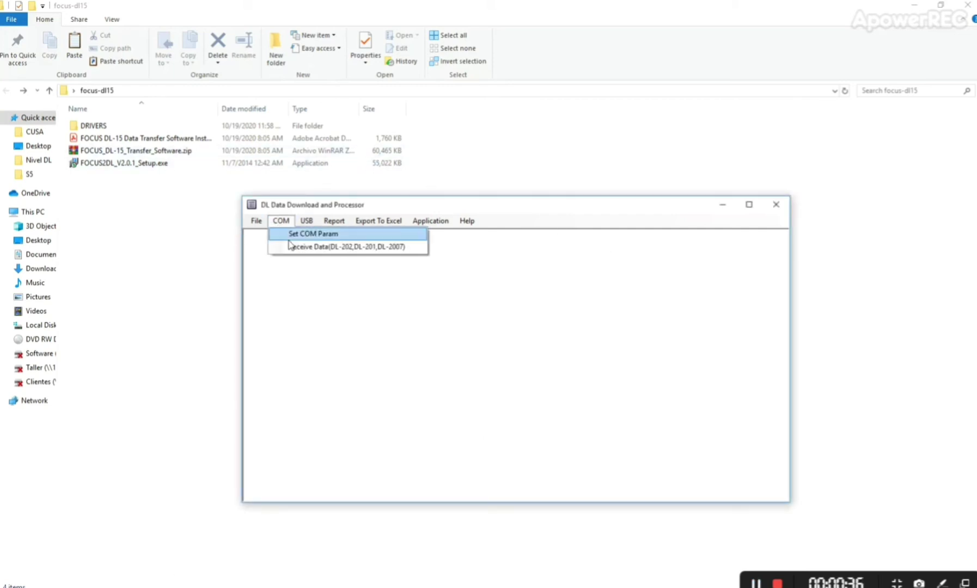
{"action": "left_click", "coordinate": [386, 250]}
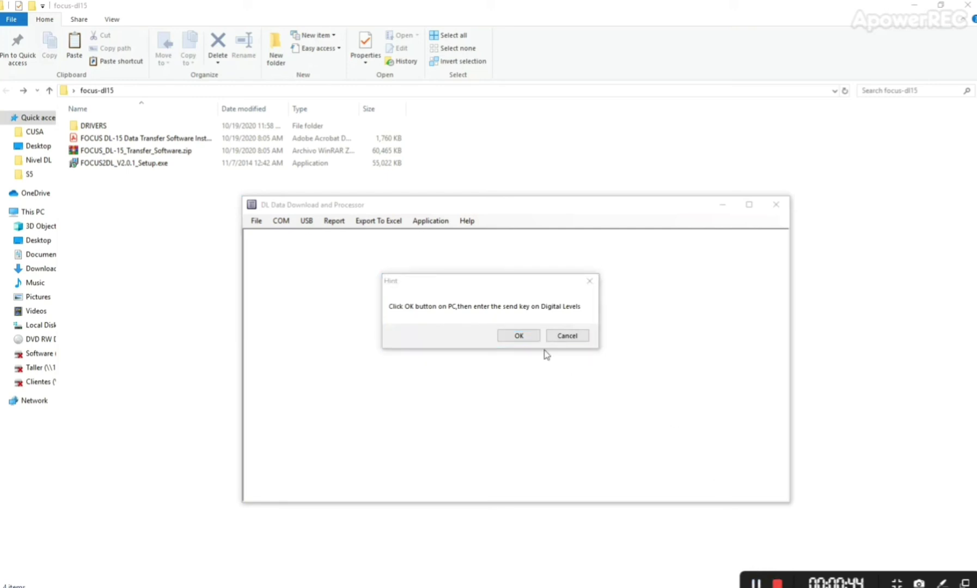
{"action": "left_click", "coordinate": [520, 337]}
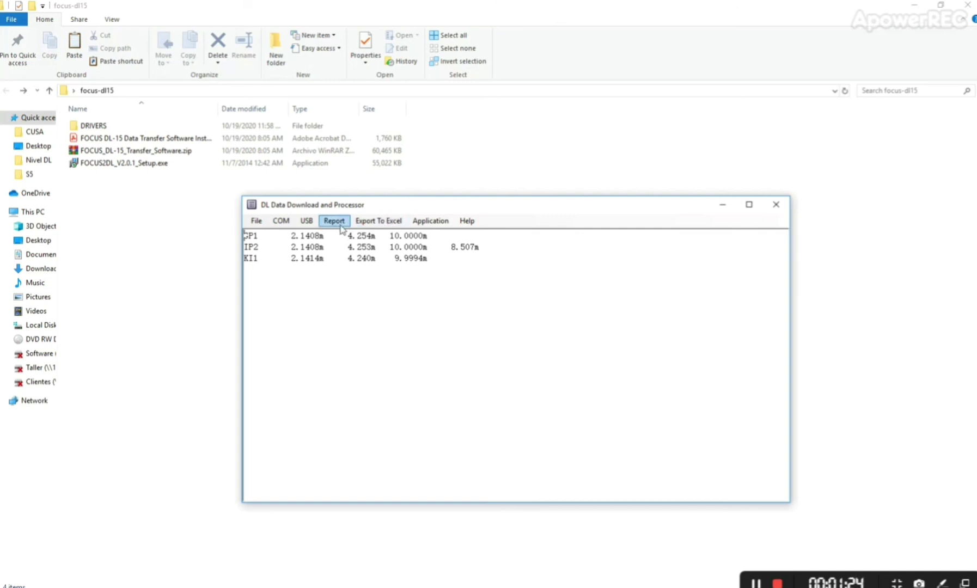
Step: Preview the Original Data export to Excel with Desktop as the save location, and cancel without saving
{"action": "left_click", "coordinate": [372, 225]}
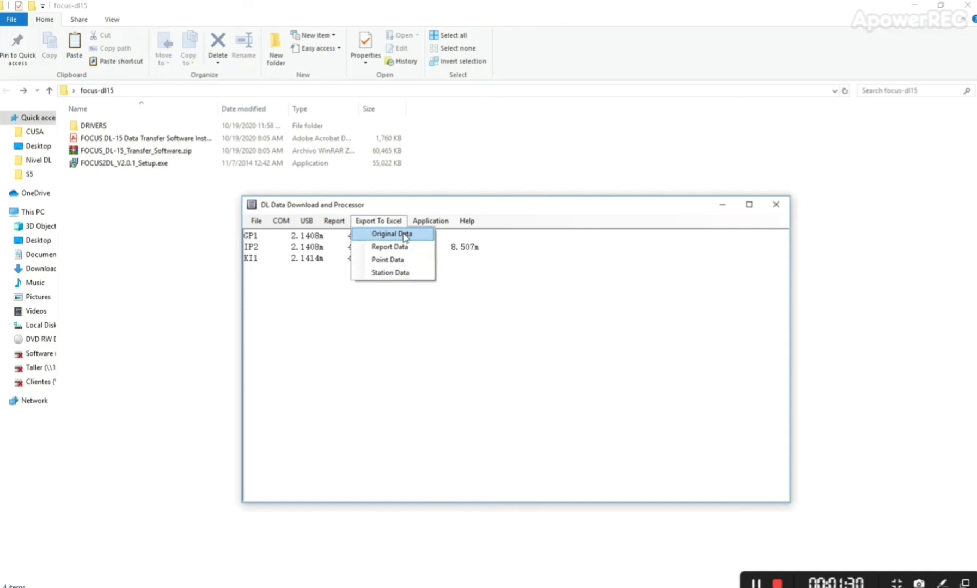
{"action": "left_click", "coordinate": [382, 238]}
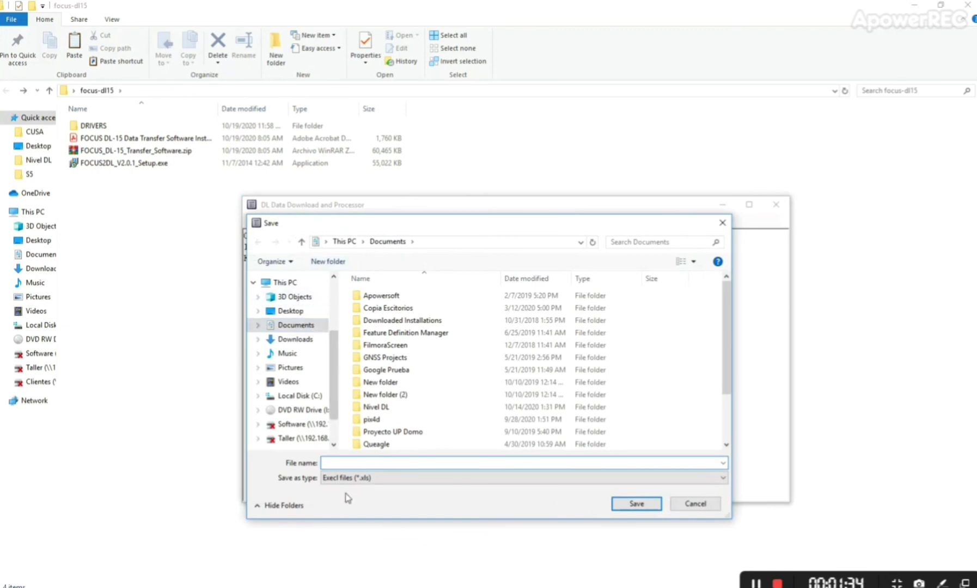
{"action": "left_click", "coordinate": [291, 311]}
{"action": "left_click", "coordinate": [682, 505]}
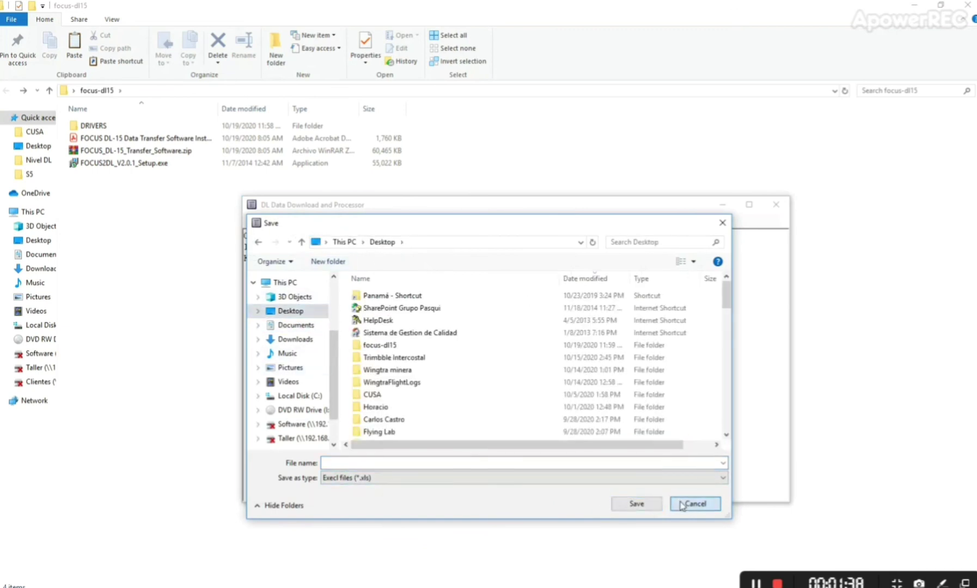
Step: View the Station Header form of the Report Data export to Excel and close it without filling it in
{"action": "left_click", "coordinate": [381, 221]}
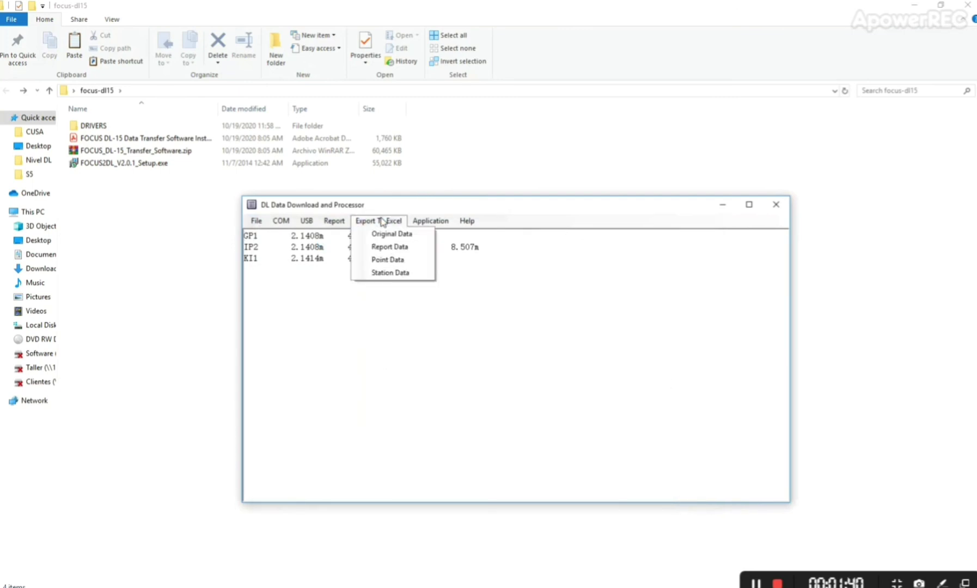
{"action": "left_click", "coordinate": [400, 249]}
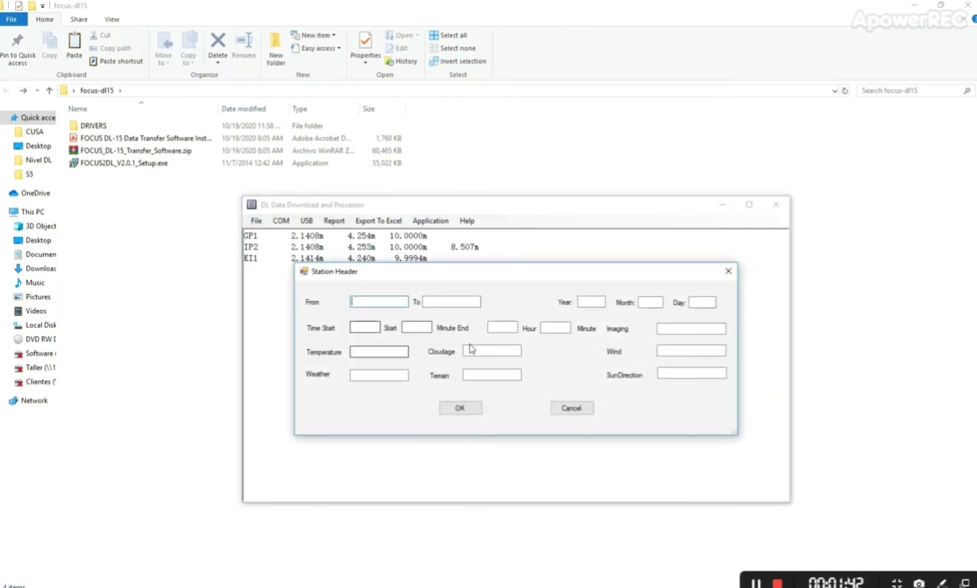
{"action": "left_click", "coordinate": [728, 272]}
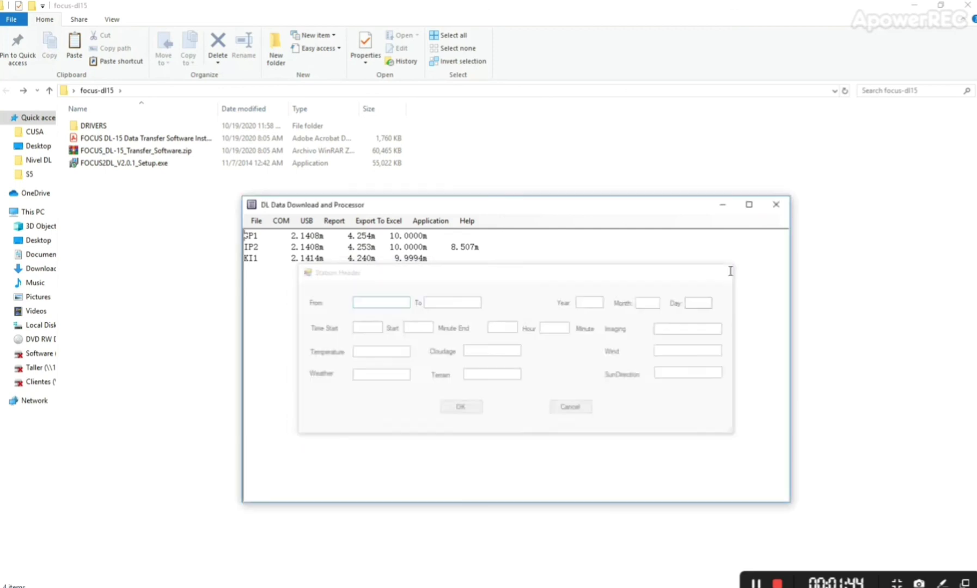
Step: Start the Point Data export to Excel
{"action": "left_click", "coordinate": [370, 223]}
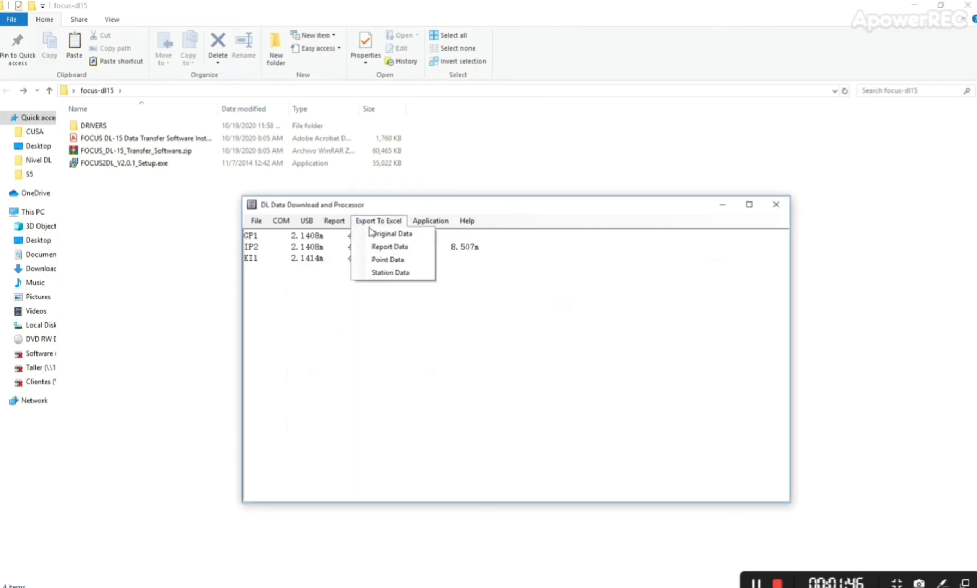
{"action": "left_click", "coordinate": [374, 260]}
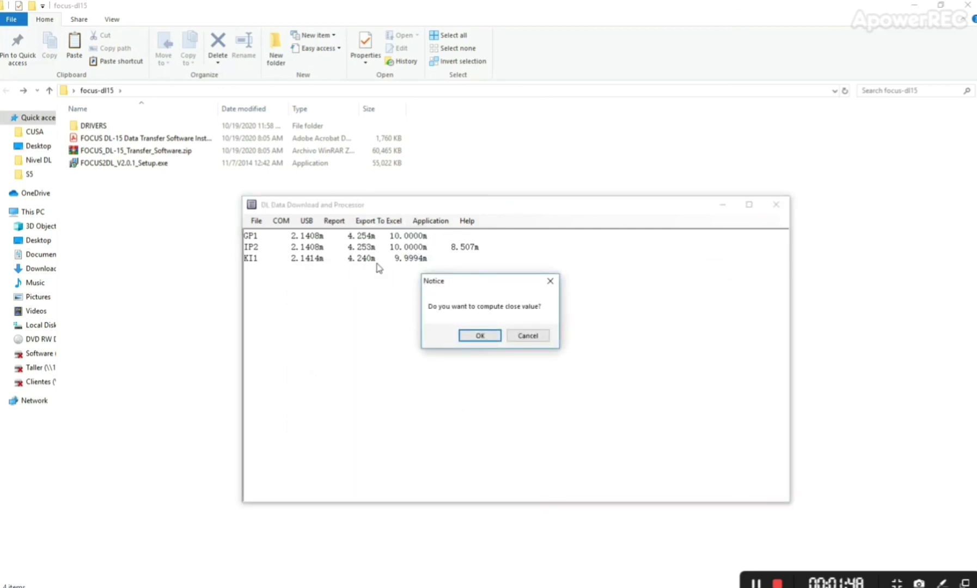